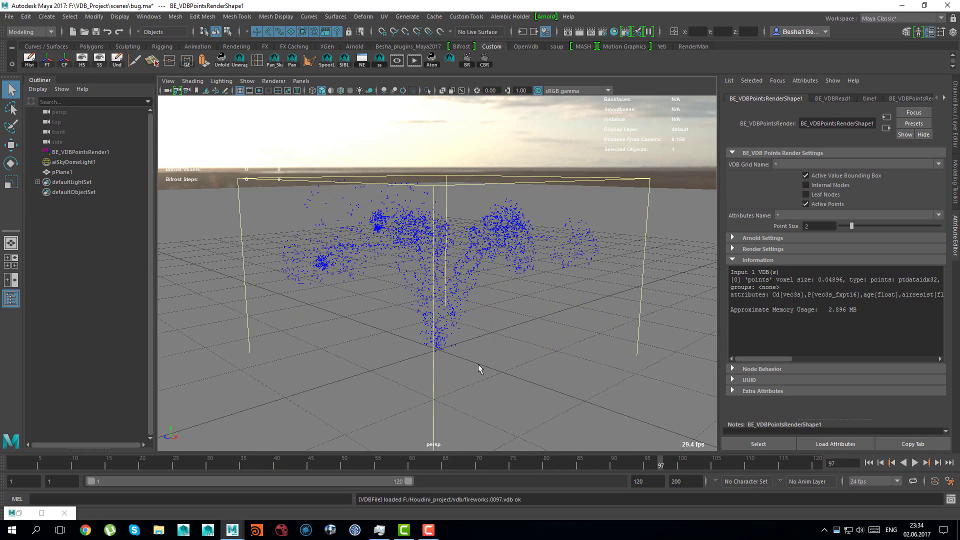
# Check that the scene renders with Arnold Renderer and look up the installed MtoA version
pyautogui.keyDown('alt'); pyautogui.moveTo(480, 368); pyautogui.dragTo(482, 368); pyautogui.keyUp('alt')
pyautogui.click(604, 33)
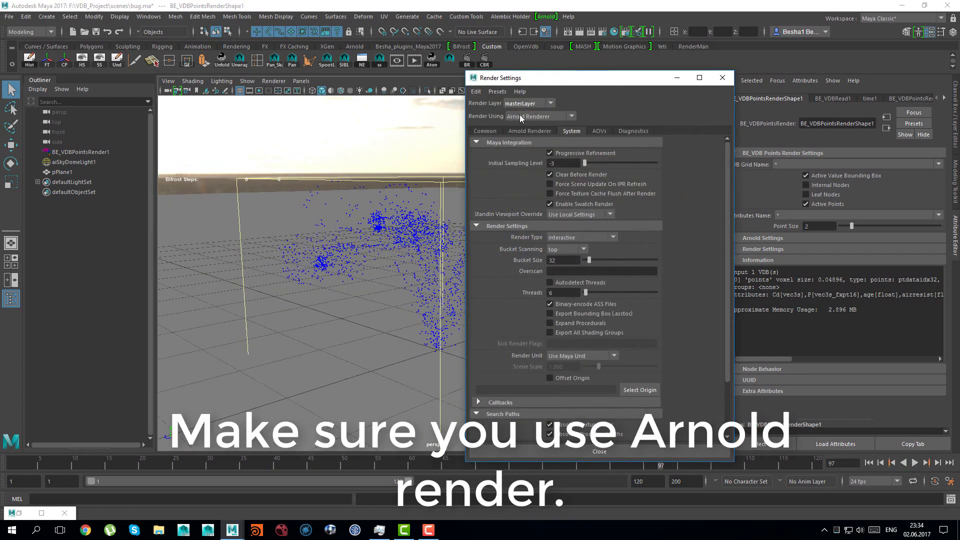
pyautogui.click(722, 78)
pyautogui.click(546, 17)
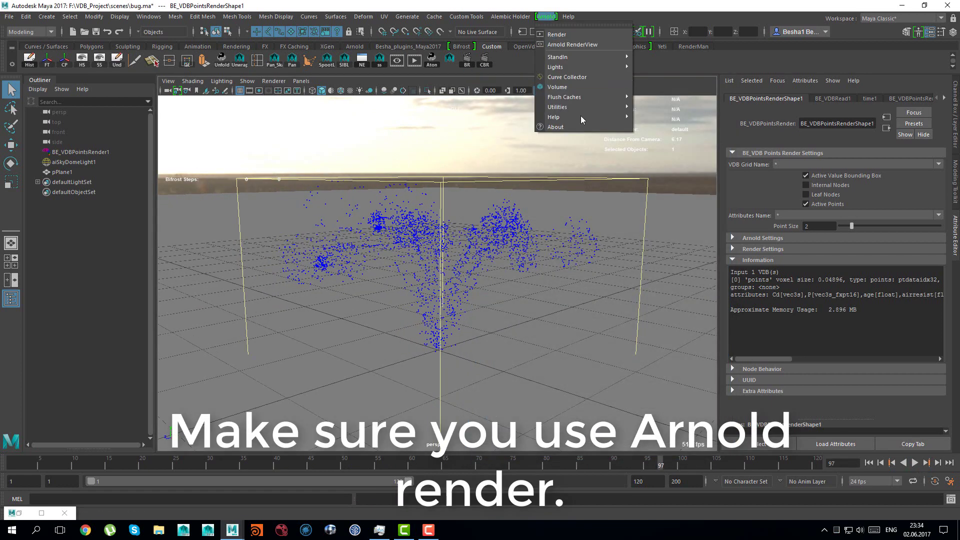
pyautogui.click(601, 128)
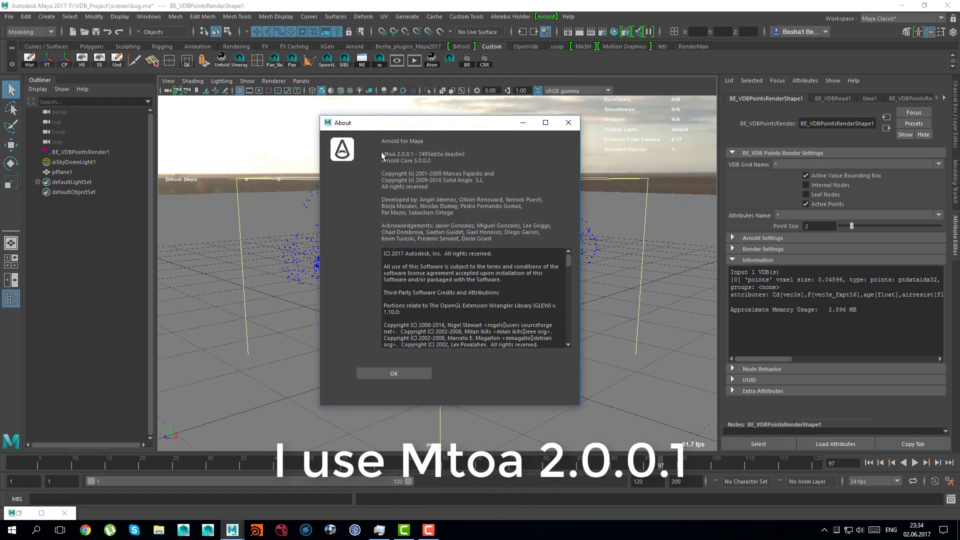
pyautogui.click(568, 122)
# Start an Arnold RenderView render and reduce the VDB points' Point Scale to 0.05 in the Arnold settings
pyautogui.click(415, 61)
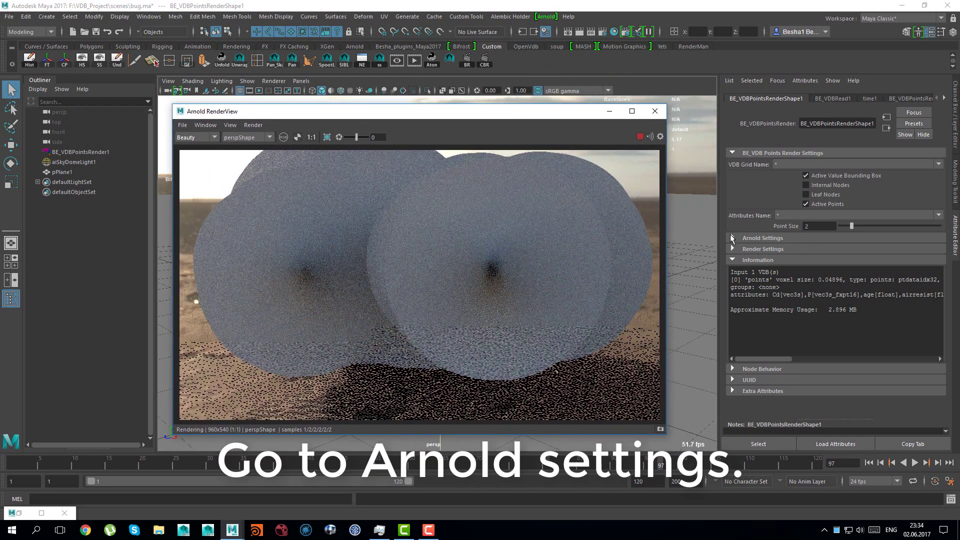
pyautogui.click(763, 238)
pyautogui.scroll(-1, 946, 287)
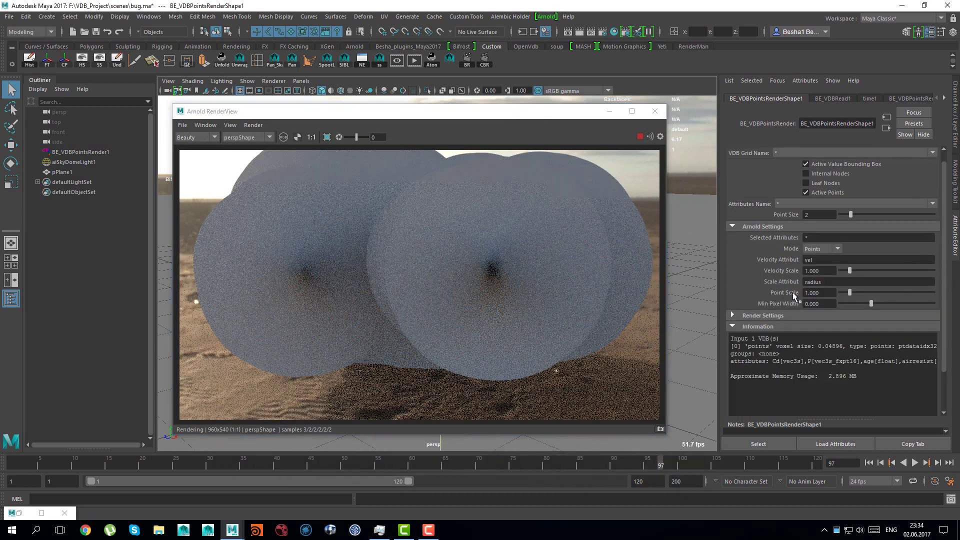
pyautogui.doubleClick(817, 292)
pyautogui.write('0.1')
pyautogui.press('Return')
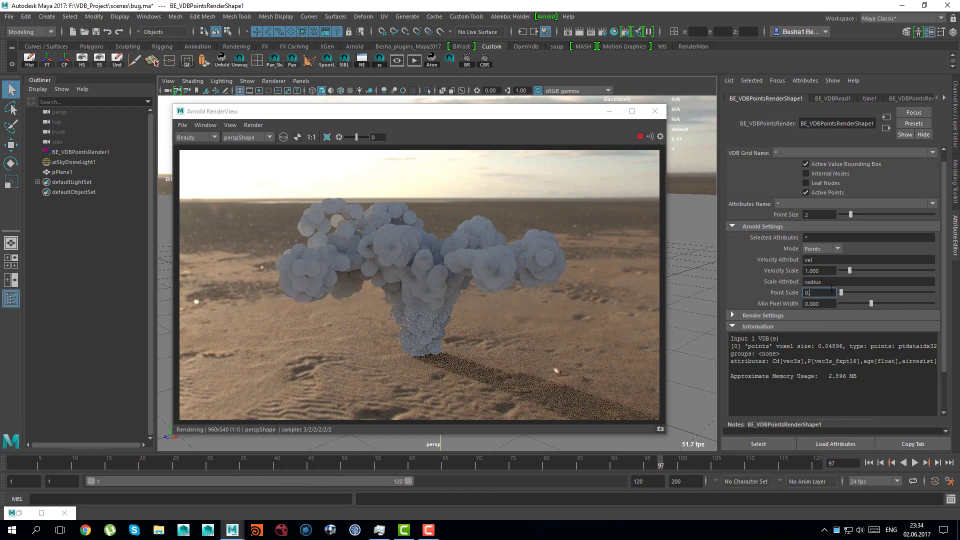
pyautogui.write('0.05')
pyautogui.press('Return')
# Preview the interactive render from another camera angle, play the animation, and move to frame 94
pyautogui.moveTo(510, 115); pyautogui.dragTo(455, 100)
pyautogui.keyDown('alt'); pyautogui.moveTo(661, 310); pyautogui.dragTo(636, 301); pyautogui.keyUp('alt')
pyautogui.moveTo(479, 104); pyautogui.dragTo(543, 109)
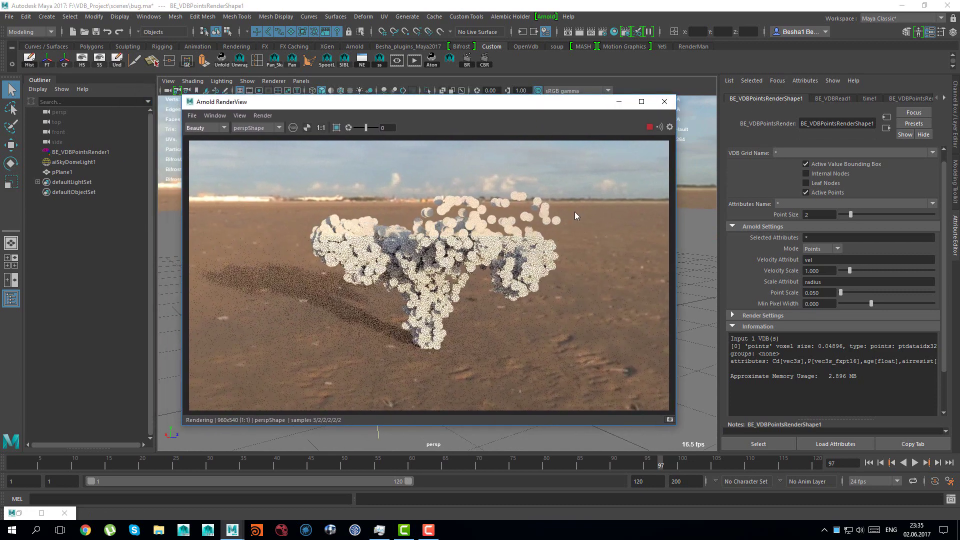
pyautogui.hotkey('alt', 'v')
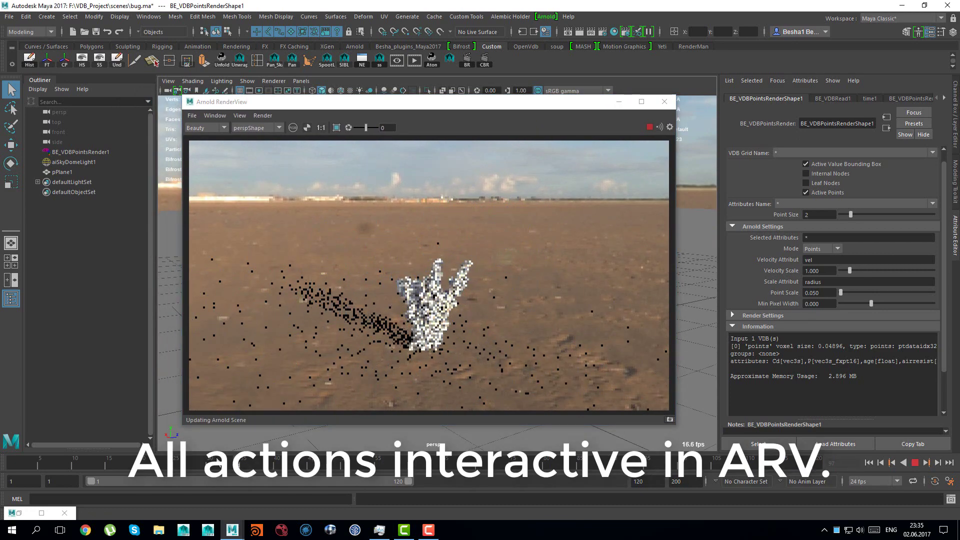
pyautogui.moveTo(666, 462); pyautogui.dragTo(641, 464)
pyautogui.moveTo(540, 106); pyautogui.dragTo(525, 109)
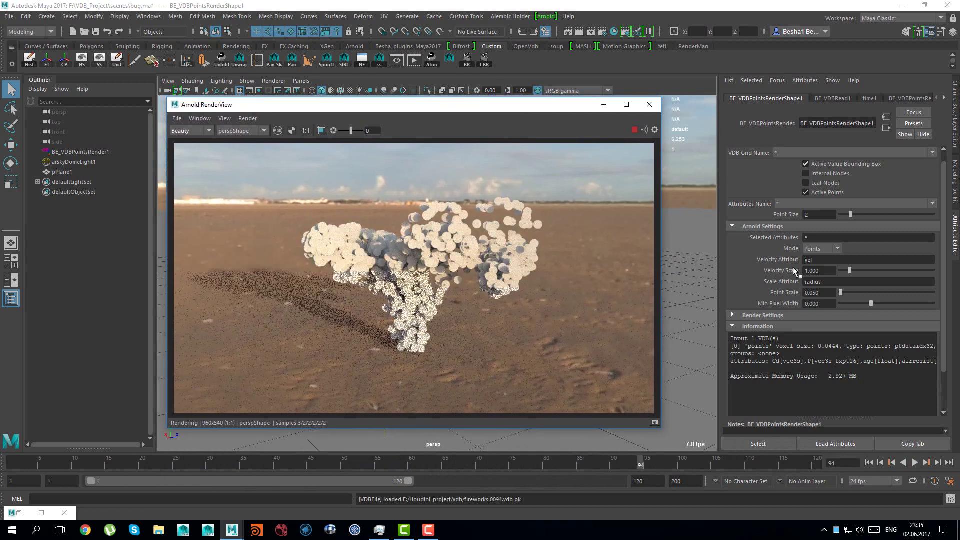
# Compare the Sphere and Quad render modes for the VDB points, leaving the mode on Sphere
pyautogui.click(828, 248)
pyautogui.click(818, 269)
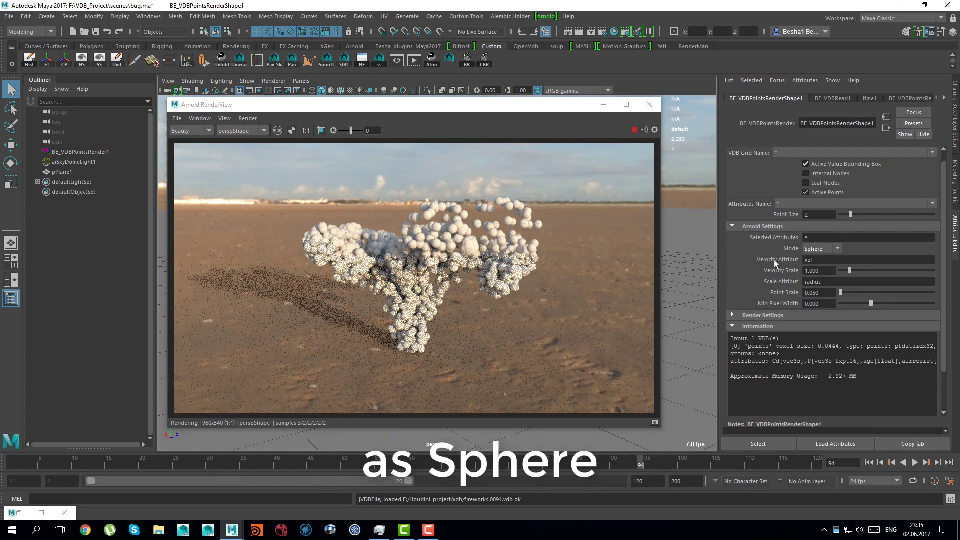
pyautogui.click(817, 280)
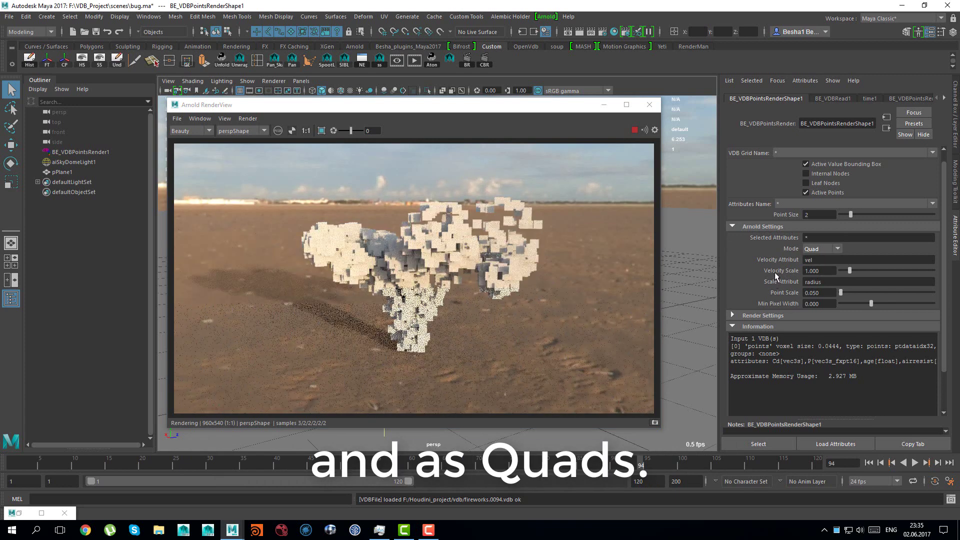
pyautogui.click(817, 250)
pyautogui.click(817, 269)
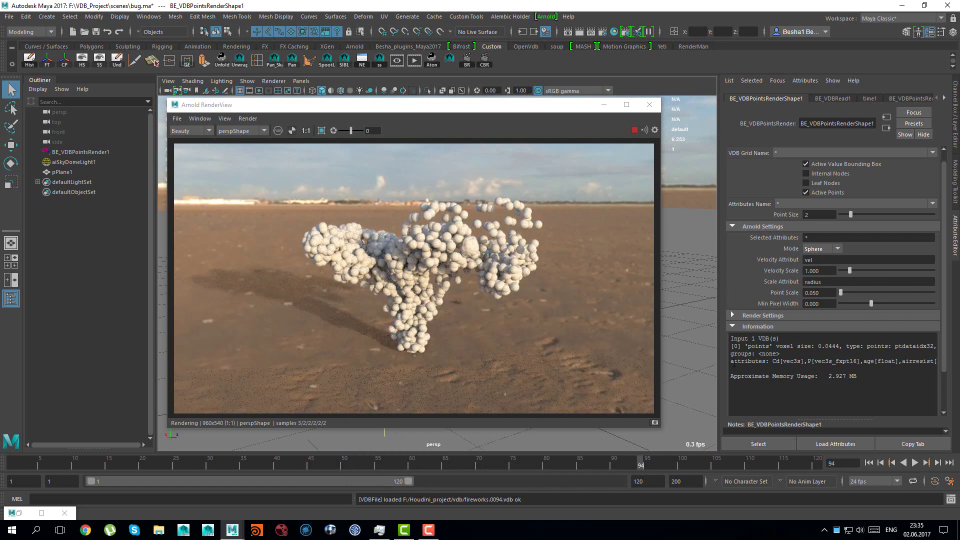
# Look through the VDB's attribute list and set the points' scale attribute to pscale
pyautogui.moveTo(733, 362); pyautogui.dragTo(832, 355)
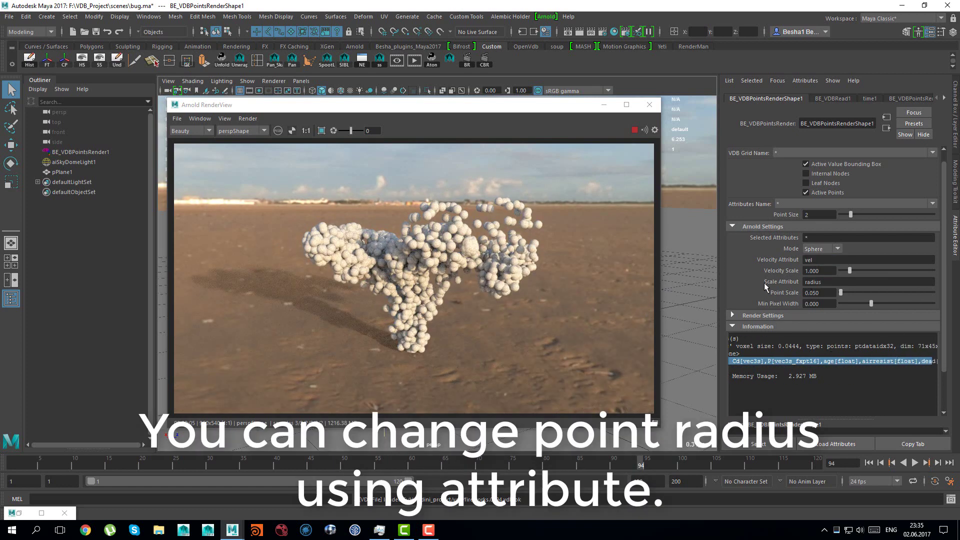
pyautogui.click(907, 360)
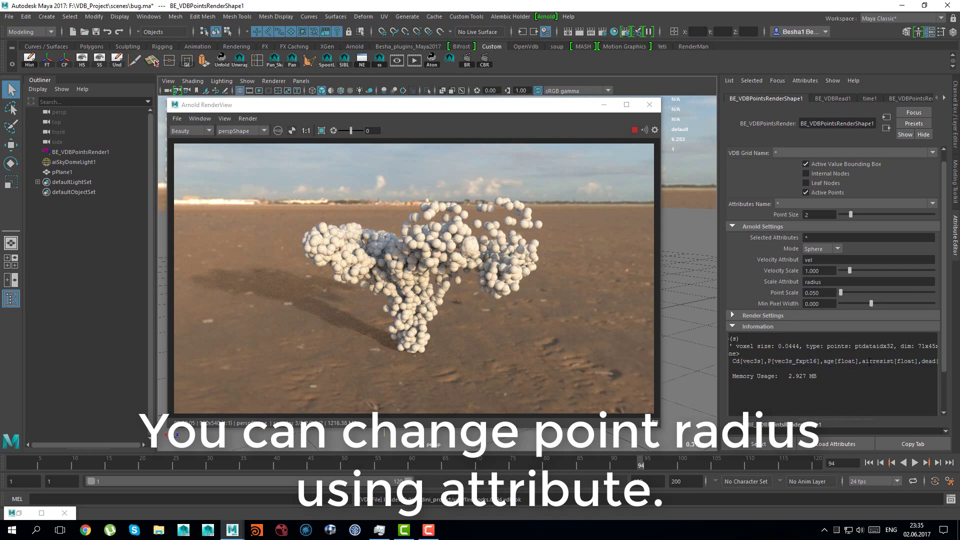
pyautogui.moveTo(869, 362); pyautogui.dragTo(951, 361)
pyautogui.click(734, 362)
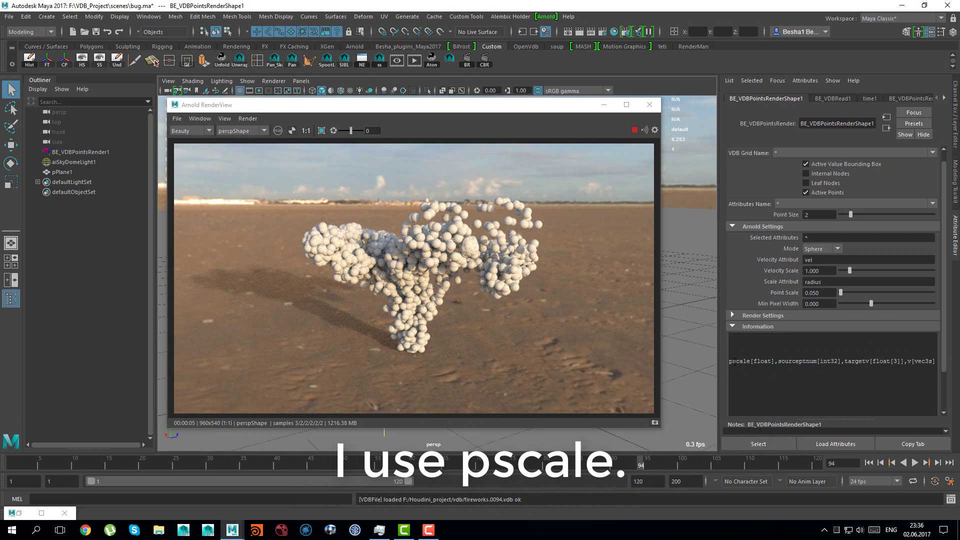
pyautogui.doubleClick(814, 282)
pyautogui.write('pscale')
pyautogui.press('Return')
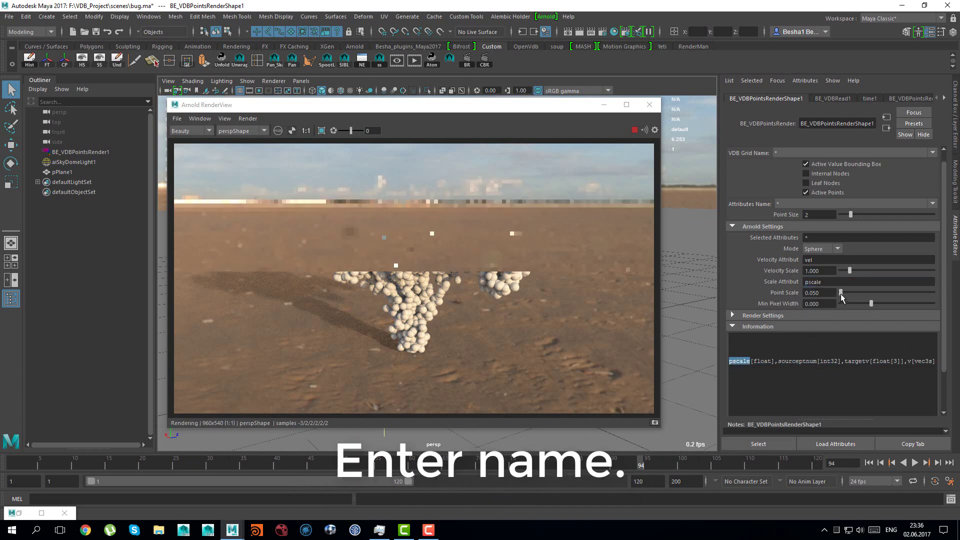
# Set the Point Scale to 1 and inspect the rendered spheres up close
pyautogui.doubleClick(826, 292)
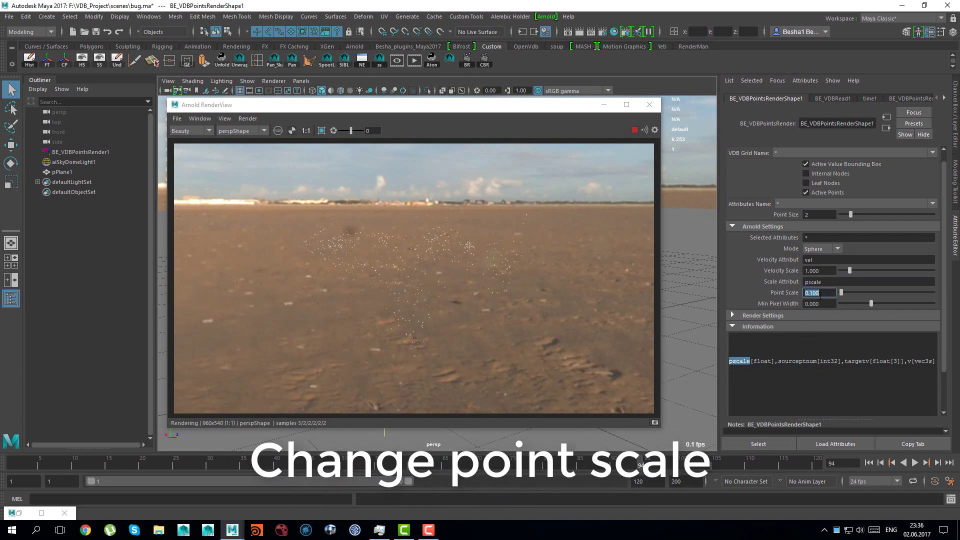
pyautogui.write('1')
pyautogui.press('Return')
pyautogui.moveTo(531, 114); pyautogui.dragTo(429, 114)
pyautogui.keyDown('alt'); pyautogui.moveTo(598, 291); pyautogui.dragTo(637, 295, button='right'); pyautogui.keyUp('alt')
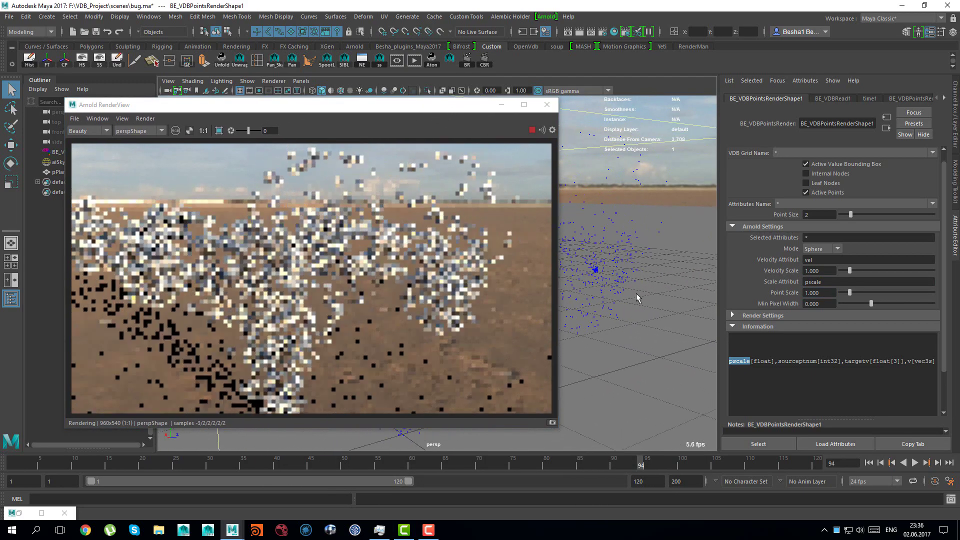
pyautogui.keyDown('alt'); pyautogui.moveTo(637, 295); pyautogui.dragTo(617, 294); pyautogui.keyUp('alt')
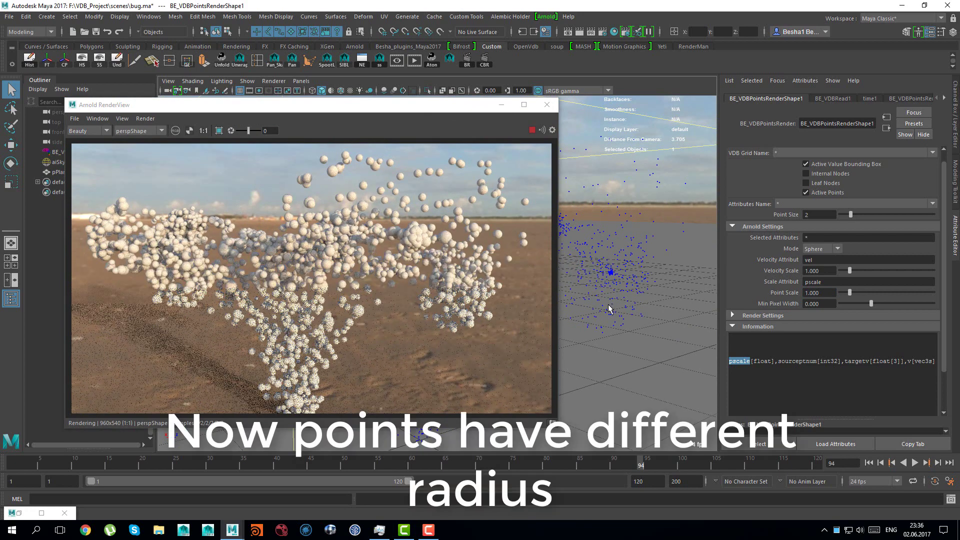
# Examine the rendered spheres at frames 48 and 86
pyautogui.moveTo(623, 466); pyautogui.dragTo(332, 464)
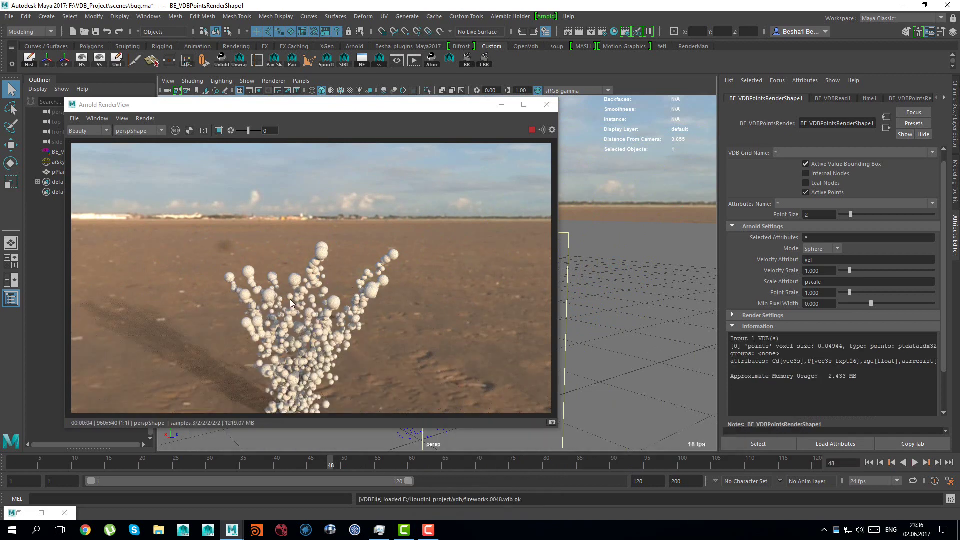
pyautogui.moveTo(332, 466); pyautogui.dragTo(587, 464)
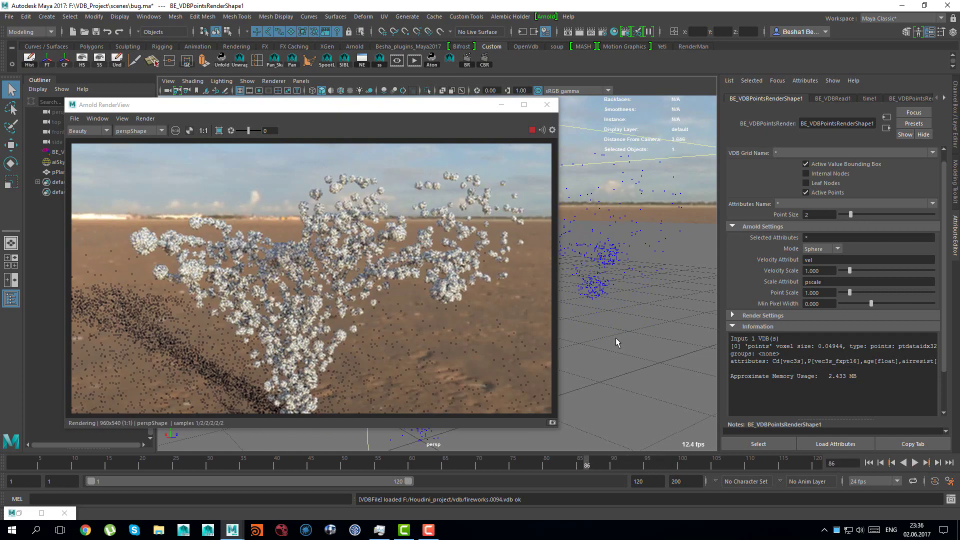
pyautogui.keyDown('alt'); pyautogui.moveTo(601, 329); pyautogui.dragTo(608, 357, button='right'); pyautogui.keyUp('alt')
pyautogui.moveTo(607, 357)
pyautogui.keyDown('alt'); pyautogui.mouseDown()
pyautogui.moveTo(606, 343)
pyautogui.moveTo(607, 353)
pyautogui.mouseUp(); pyautogui.keyUp('alt')
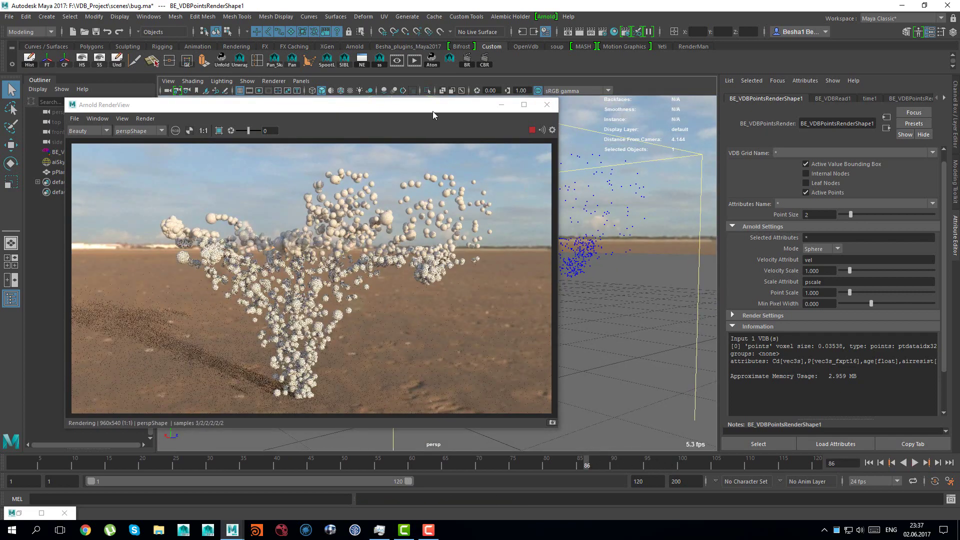
# Enable motion blur in the Arnold render settings and view the result in the RenderView
pyautogui.moveTo(433, 108); pyautogui.dragTo(458, 127)
pyautogui.click(603, 32)
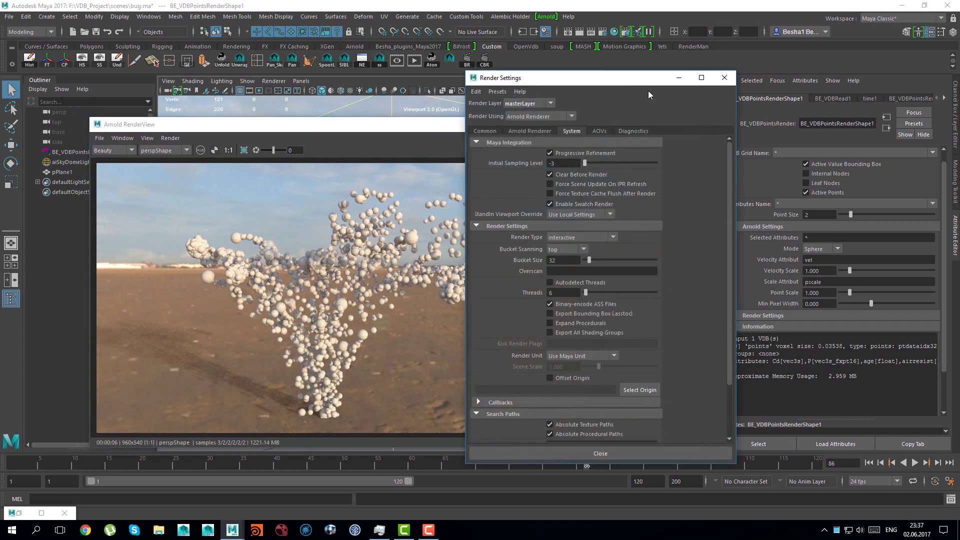
pyautogui.click(552, 312)
pyautogui.click(585, 321)
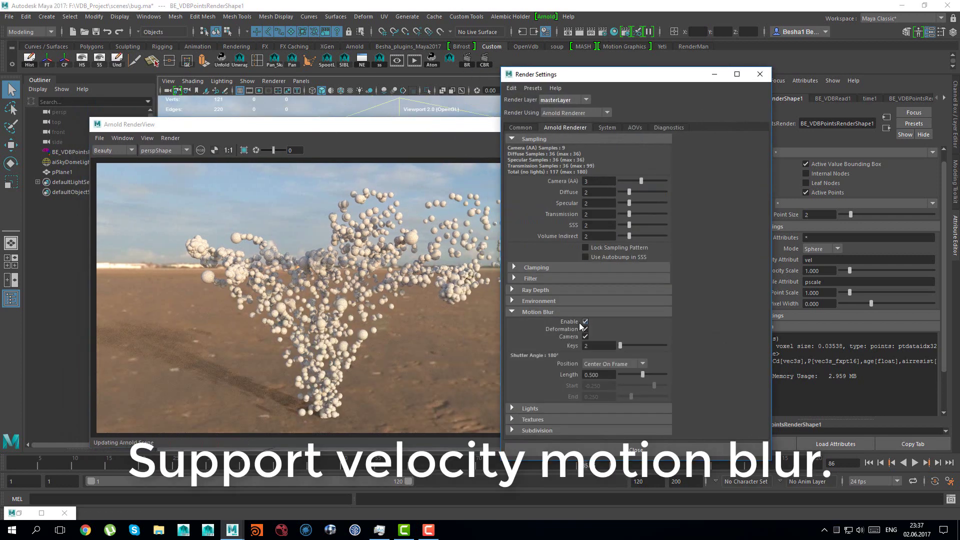
pyautogui.click(760, 74)
pyautogui.moveTo(474, 131); pyautogui.dragTo(499, 123)
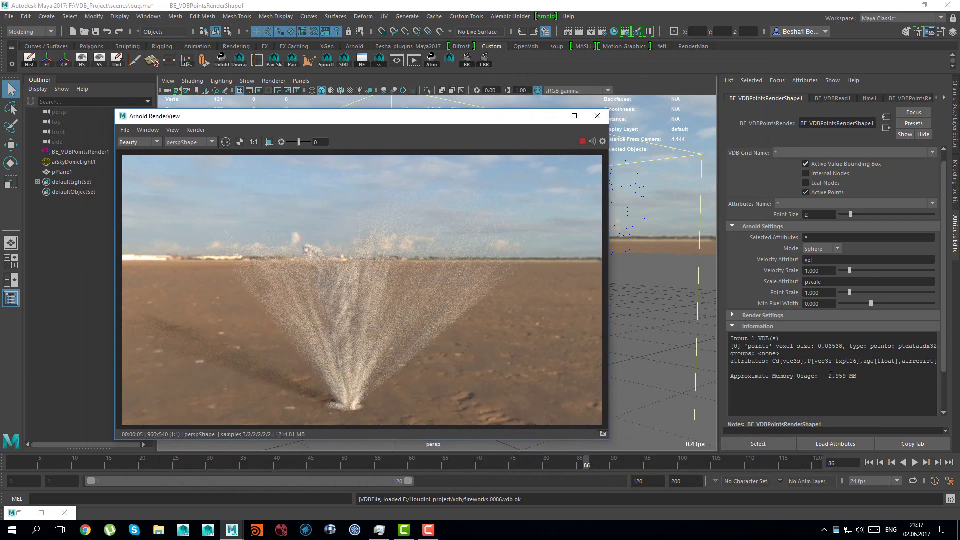
# Find the velocity attribute in the VDB information and set the points' velocity attribute to v
pyautogui.moveTo(840, 361); pyautogui.dragTo(954, 361)
pyautogui.click(908, 361)
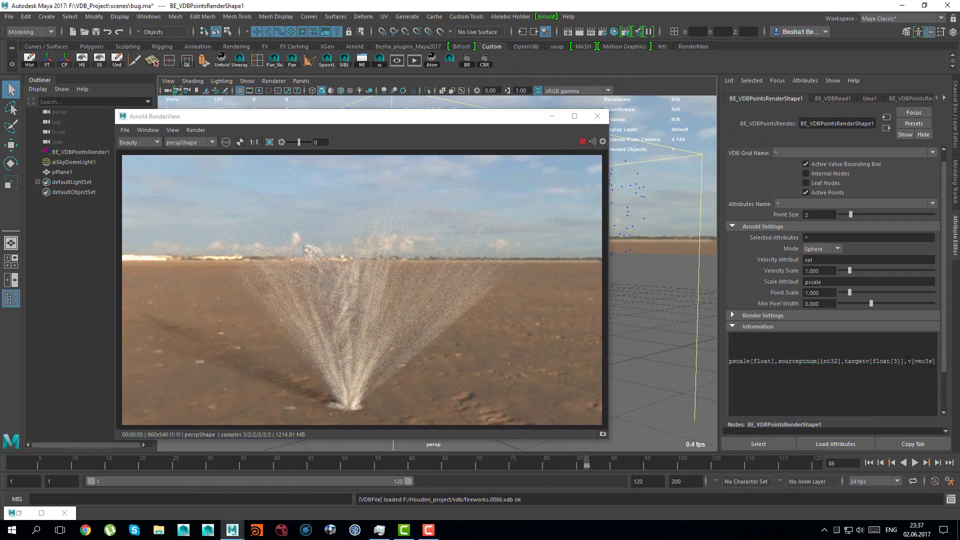
pyautogui.doubleClick(909, 361)
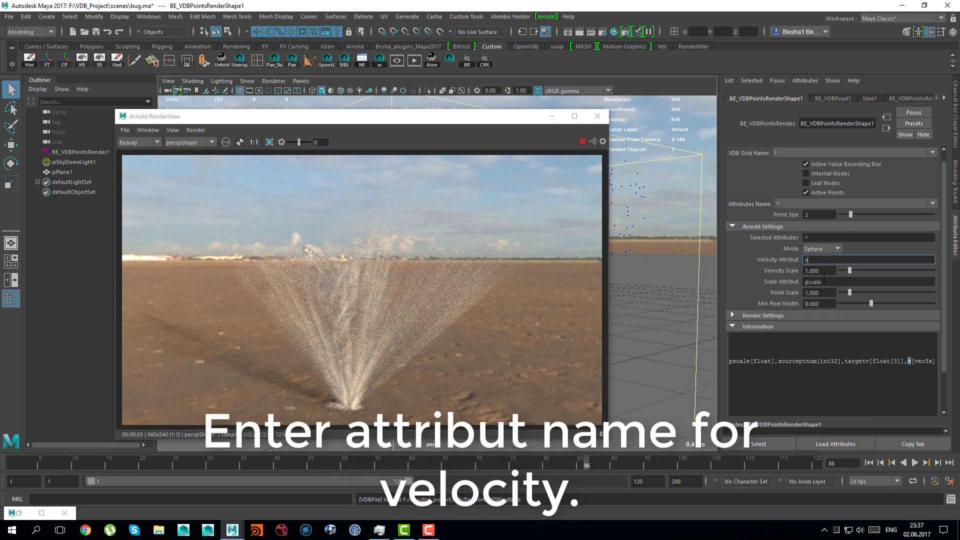
pyautogui.write('v')
pyautogui.press('Return')
pyautogui.moveTo(502, 123); pyautogui.dragTo(471, 117)
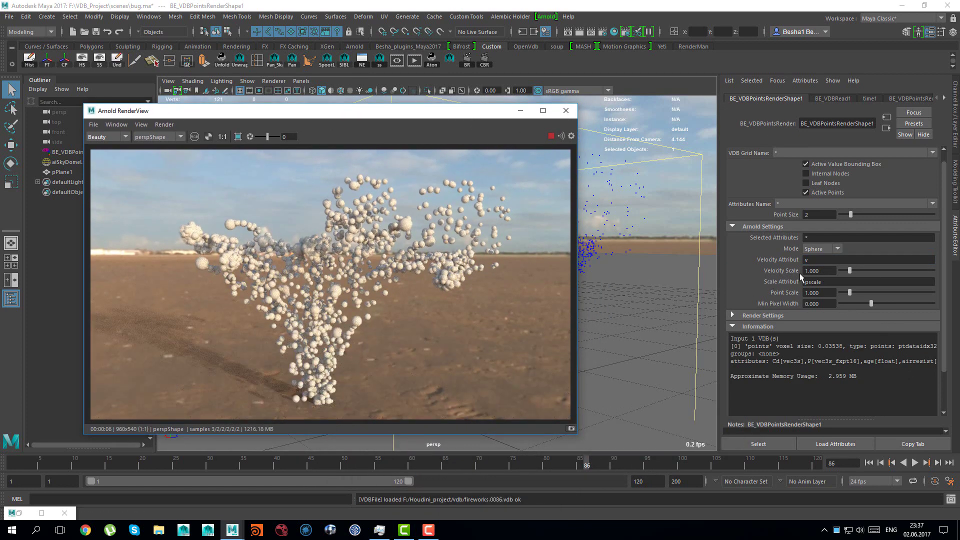
# Set the Velocity Scale to 3 and view the blurred points from a lower camera angle
pyautogui.doubleClick(826, 271)
pyautogui.write('3')
pyautogui.press('Return')
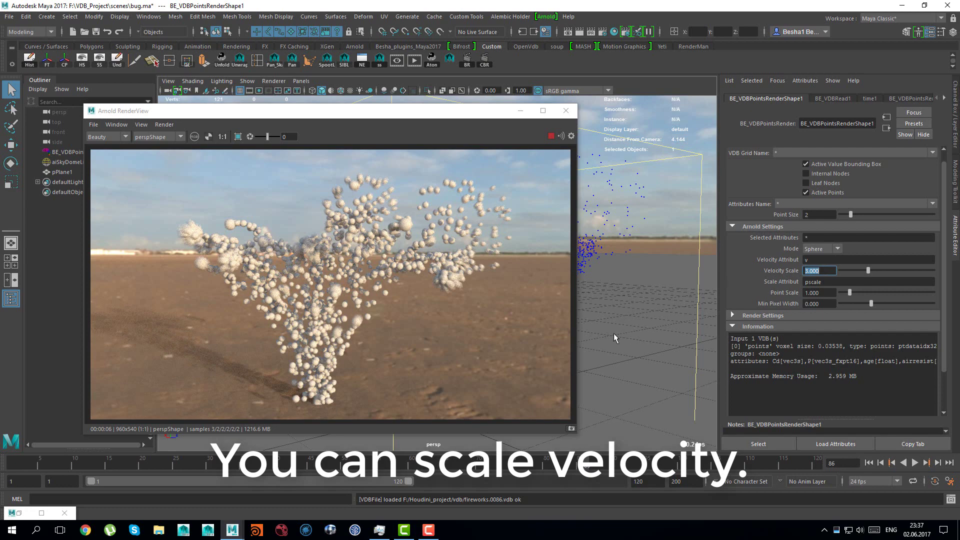
pyautogui.keyDown('alt'); pyautogui.moveTo(613, 333); pyautogui.dragTo(637, 325); pyautogui.keyUp('alt')
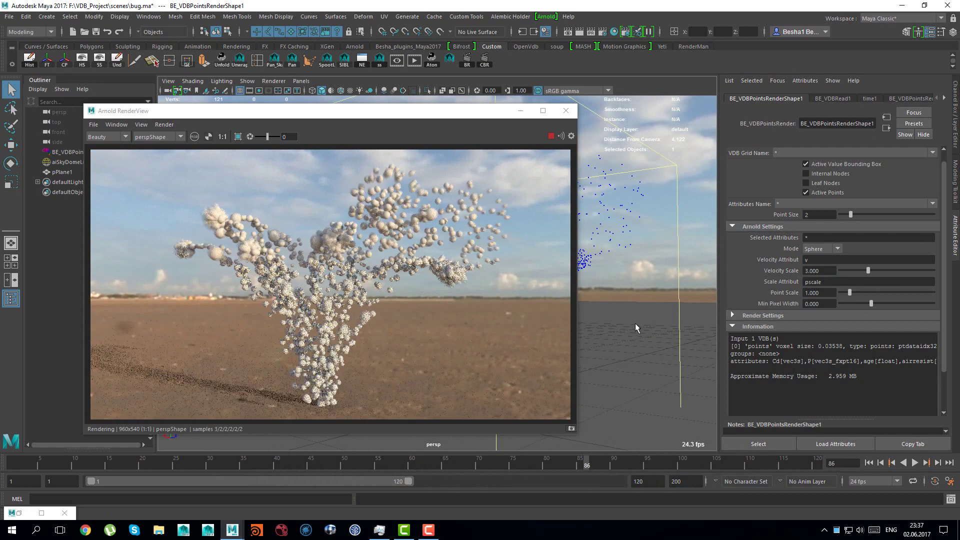
# Disable motion blur in the Arnold render settings and close the Arnold RenderView
pyautogui.click(602, 31)
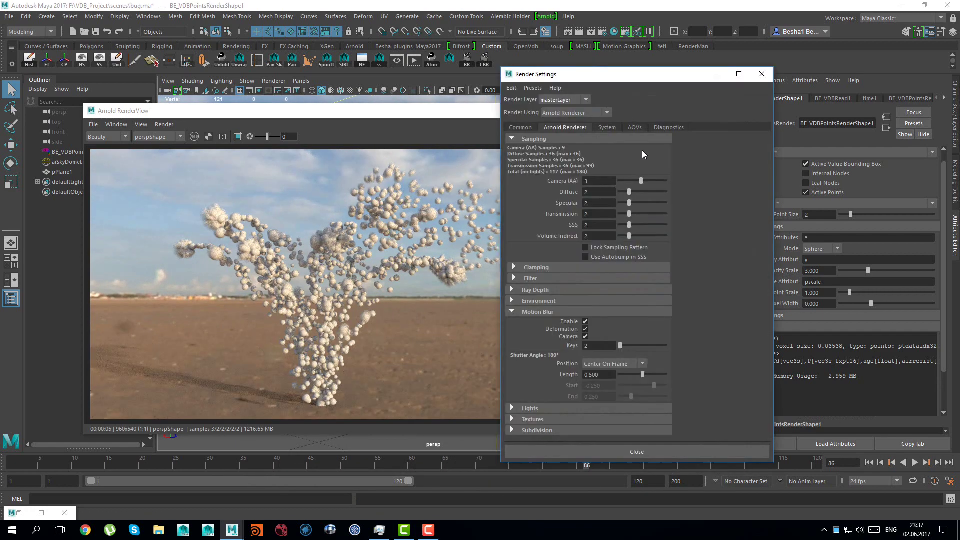
pyautogui.click(584, 322)
pyautogui.click(760, 74)
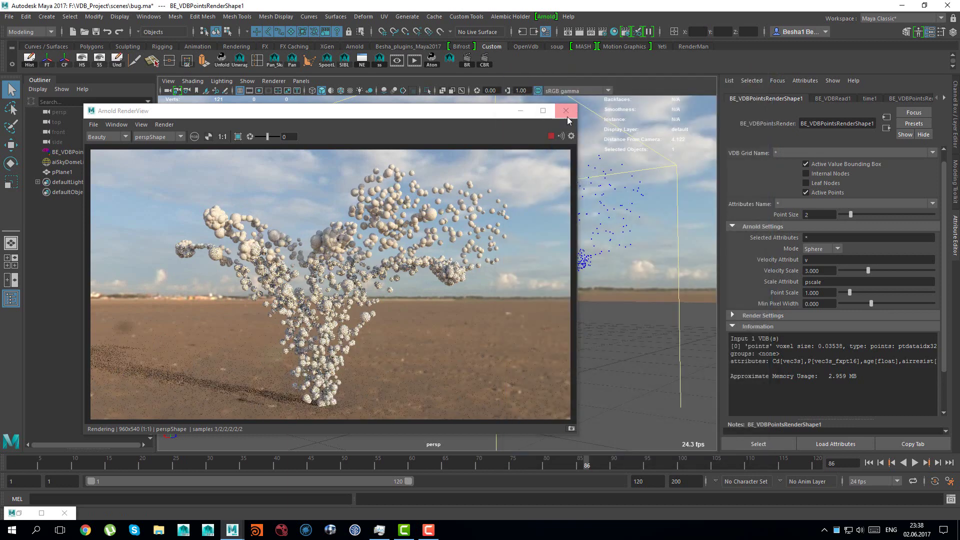
pyautogui.click(565, 111)
# Review the VDB's available attributes and create an aiUserDataColor node in the Node Editor
pyautogui.moveTo(732, 362); pyautogui.dragTo(875, 361)
pyautogui.click(361, 61)
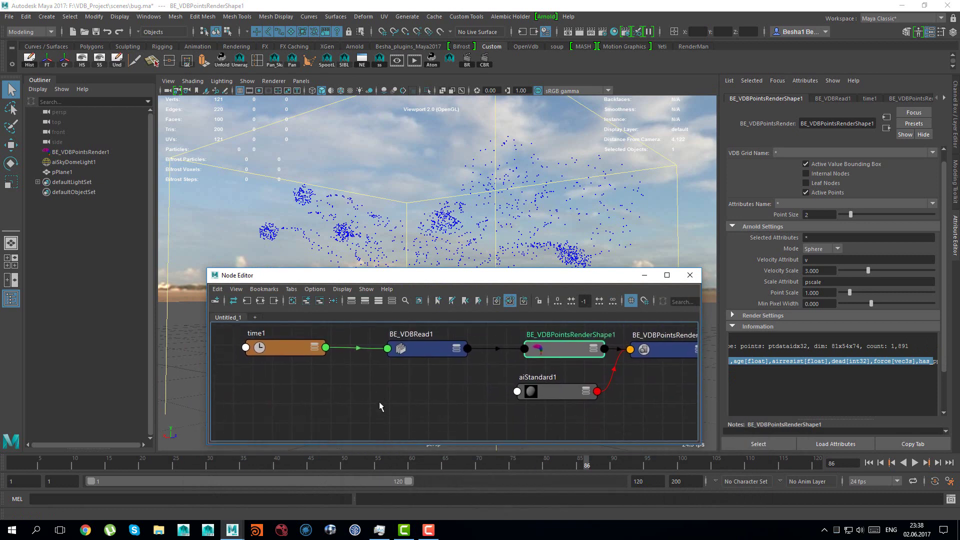
pyautogui.click(420, 411)
pyautogui.press('Tab')
pyautogui.write('user')
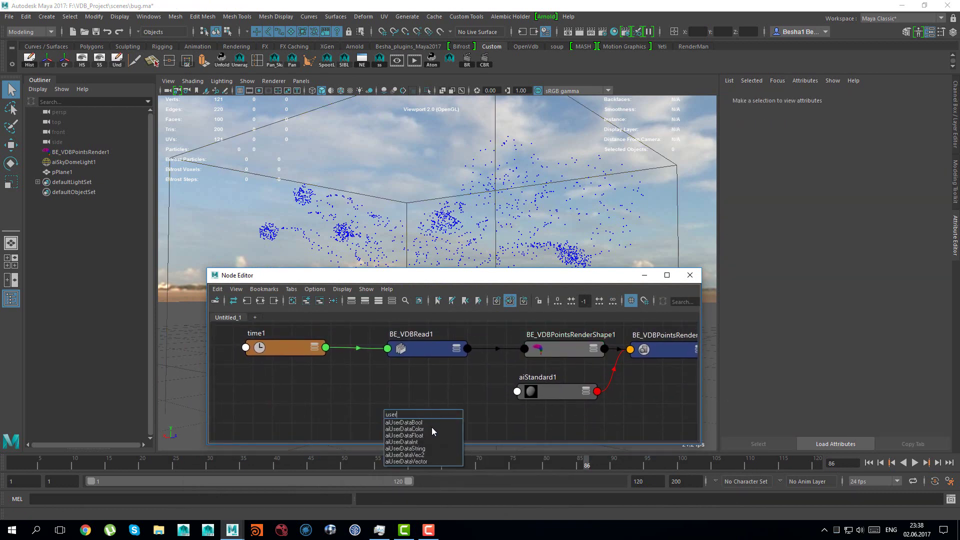
pyautogui.click(432, 429)
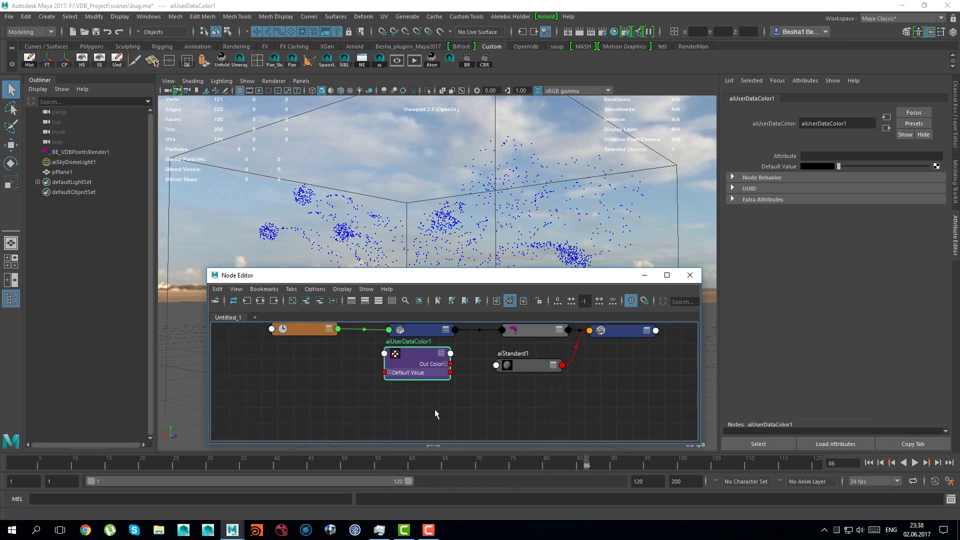
# Create an aiUserDataFloat node in the Node Editor and place it below the aiUserDataColor1 node
pyautogui.click(434, 414)
pyautogui.press('Tab')
pyautogui.write('user')
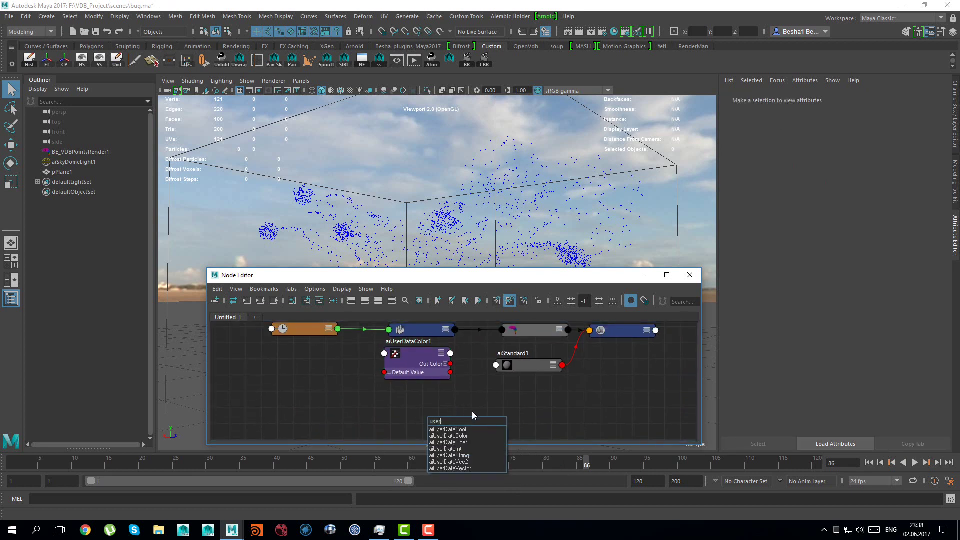
pyautogui.click(458, 443)
pyautogui.moveTo(468, 423); pyautogui.dragTo(419, 416)
pyautogui.press('3')
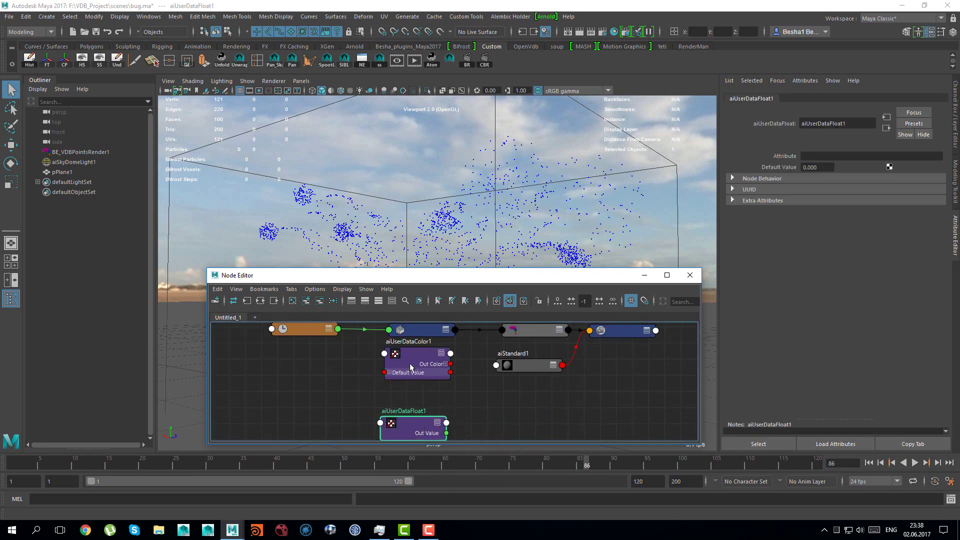
pyautogui.moveTo(428, 355); pyautogui.dragTo(421, 366)
# Connect aiUserDataColor1's Out Color to aiStandard1's Base Color and start an Arnold RenderView render beside the Node Editor
pyautogui.moveTo(531, 370); pyautogui.dragTo(537, 373)
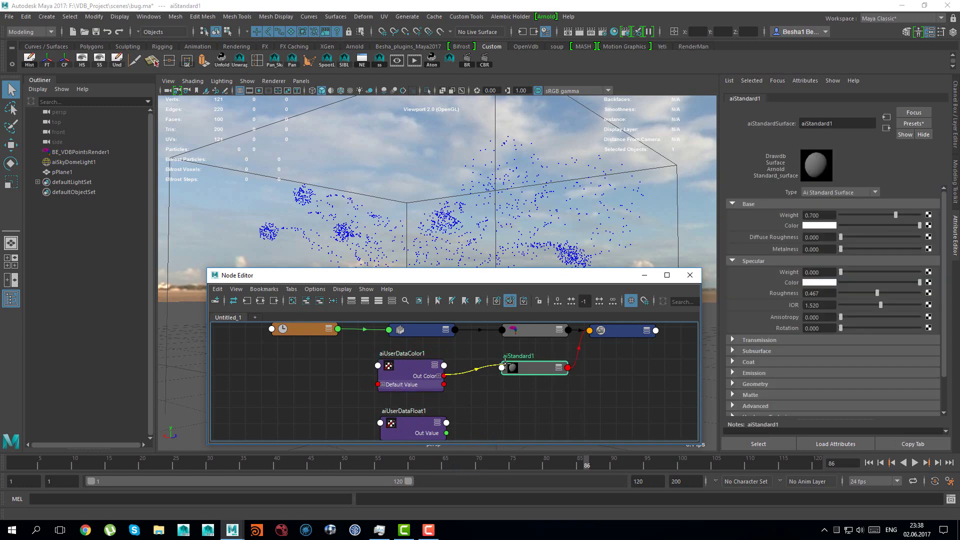
pyautogui.click(524, 376)
pyautogui.click(354, 299)
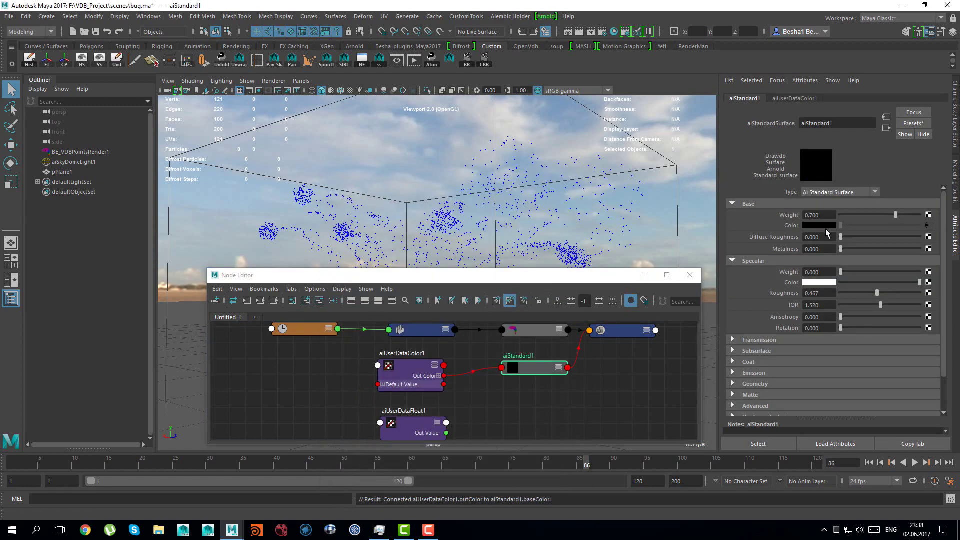
pyautogui.click(414, 61)
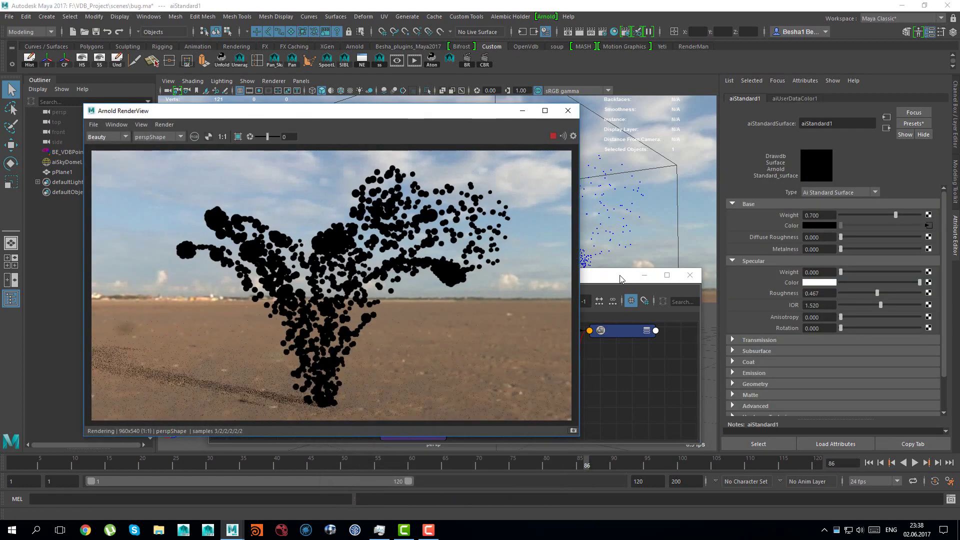
pyautogui.moveTo(620, 279); pyautogui.dragTo(639, 326)
# Copy the Cd attribute name from the points shape's VDB information and set it as aiUserDataColor1's Attribute
pyautogui.click(566, 380)
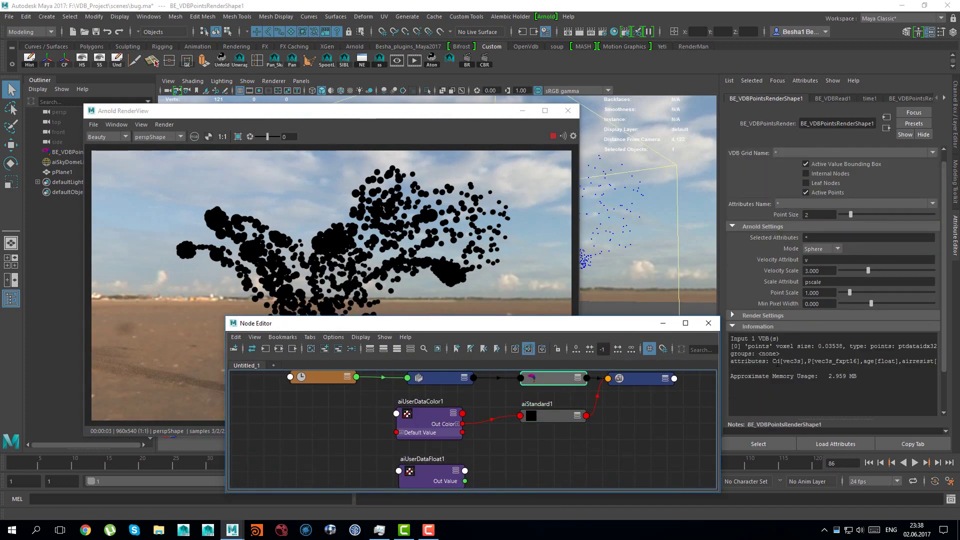
pyautogui.doubleClick(775, 362)
pyautogui.hotkey('ctrl', 'c')
pyautogui.moveTo(434, 412); pyautogui.dragTo(438, 410)
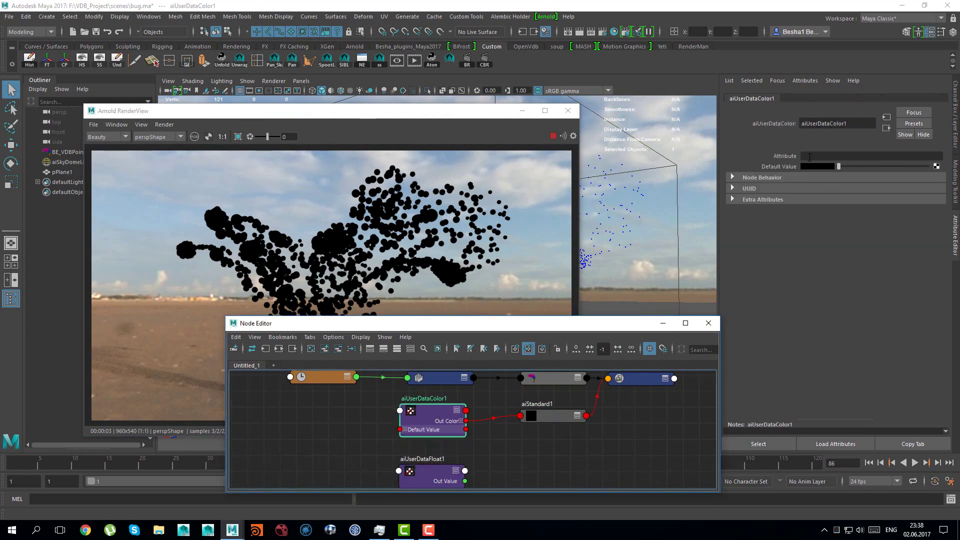
pyautogui.click(840, 157)
pyautogui.hotkey('ctrl', 'v')
pyautogui.press('Return')
# Rearrange the render and node windows to uncover the points, and change aiUserDataColor1's Attribute to v
pyautogui.moveTo(439, 116); pyautogui.dragTo(404, 94)
pyautogui.click(627, 328)
pyautogui.moveTo(628, 328); pyautogui.dragTo(634, 382)
pyautogui.doubleClick(794, 157)
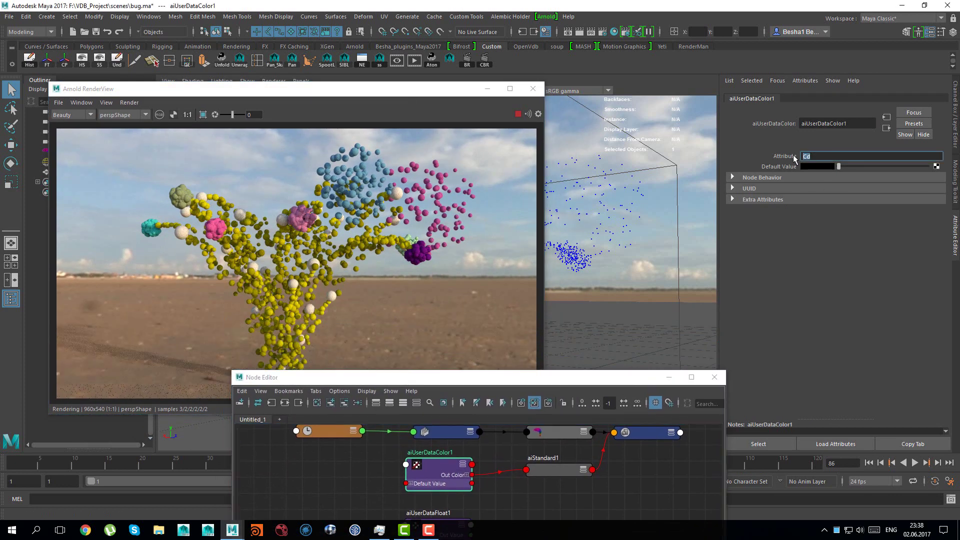
pyautogui.press('Return')
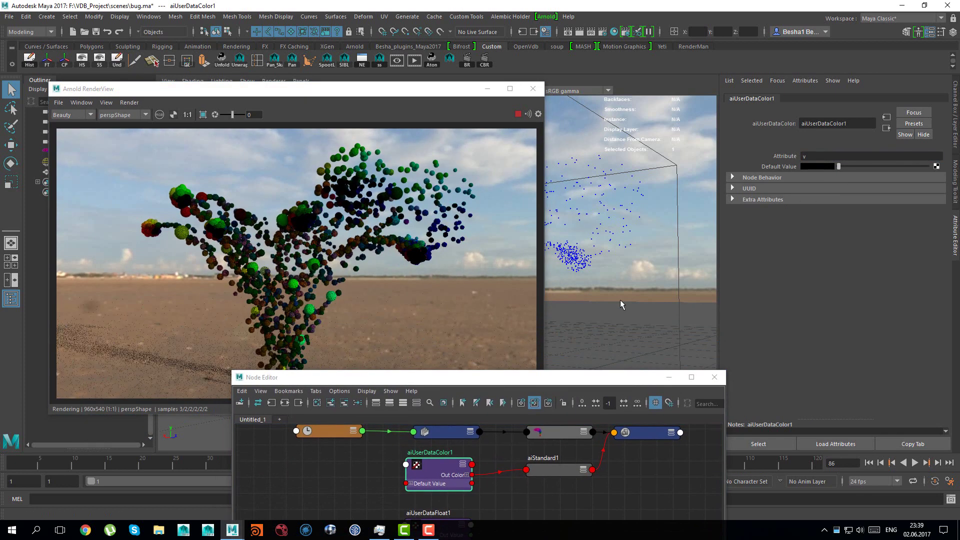
# Expand aiStandard1's Base Color and connect aiUserDataFloat1's Out Value to its R, G and B components
pyautogui.moveTo(582, 384); pyautogui.dragTo(585, 345)
pyautogui.keyDown('alt'); pyautogui.moveTo(518, 470); pyautogui.dragTo(498, 451, button='middle'); pyautogui.keyUp('alt')
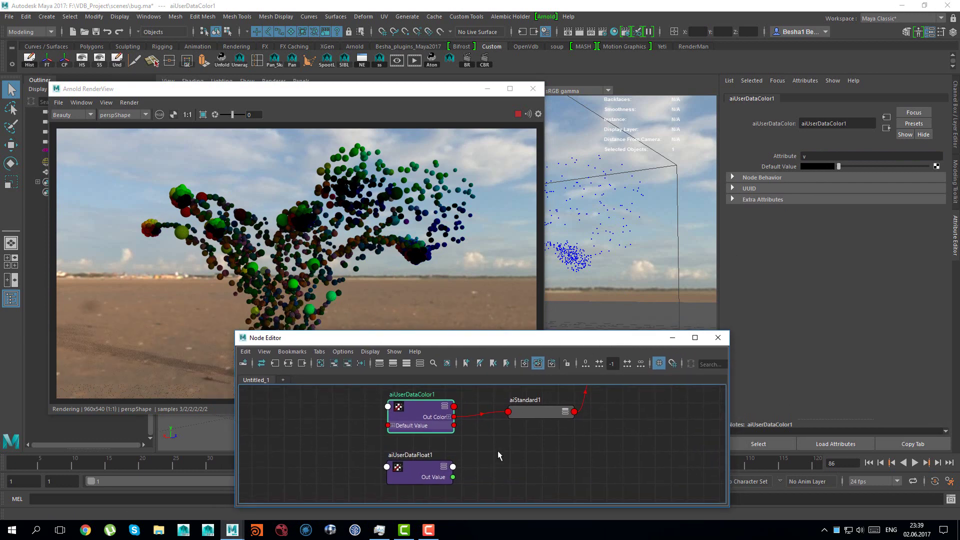
pyautogui.click(555, 413)
pyautogui.press('2')
pyautogui.moveTo(542, 415); pyautogui.dragTo(560, 387)
pyautogui.click(522, 443)
pyautogui.moveTo(453, 477); pyautogui.dragTo(521, 446)
pyautogui.click(428, 479)
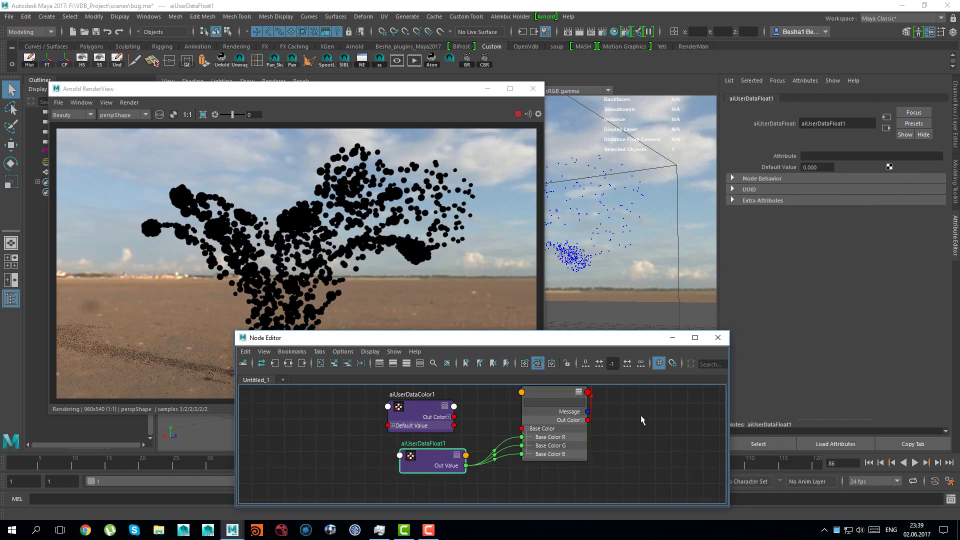
# Copy the age attribute name from the points shape's VDB information and set it as aiUserDataFloat1's Attribute
pyautogui.keyDown('alt'); pyautogui.moveTo(635, 394); pyautogui.dragTo(619, 446, button='middle'); pyautogui.keyUp('alt')
pyautogui.moveTo(527, 427); pyautogui.dragTo(536, 413)
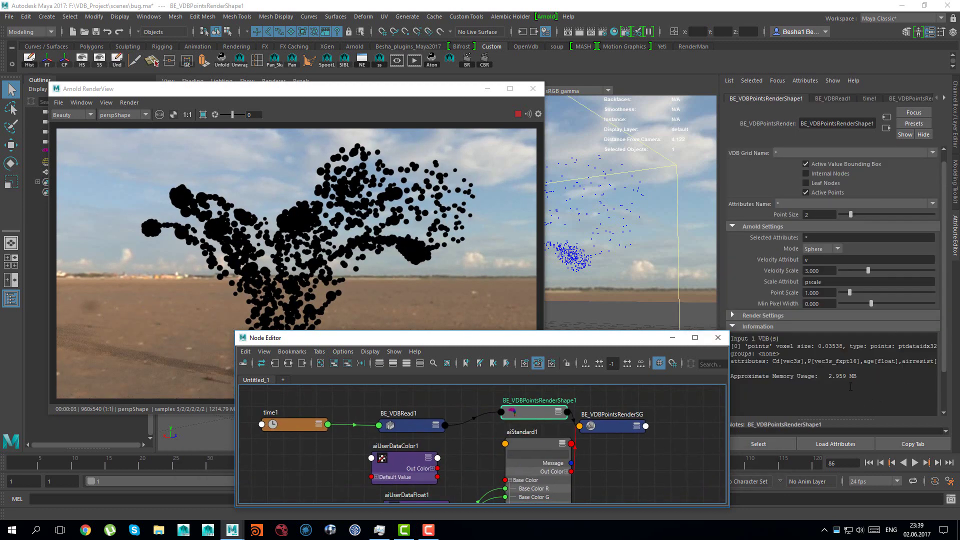
pyautogui.doubleClick(871, 361)
pyautogui.hotkey('ctrl', 'c')
pyautogui.keyDown('alt'); pyautogui.moveTo(465, 485); pyautogui.dragTo(467, 438, button='middle'); pyautogui.keyUp('alt')
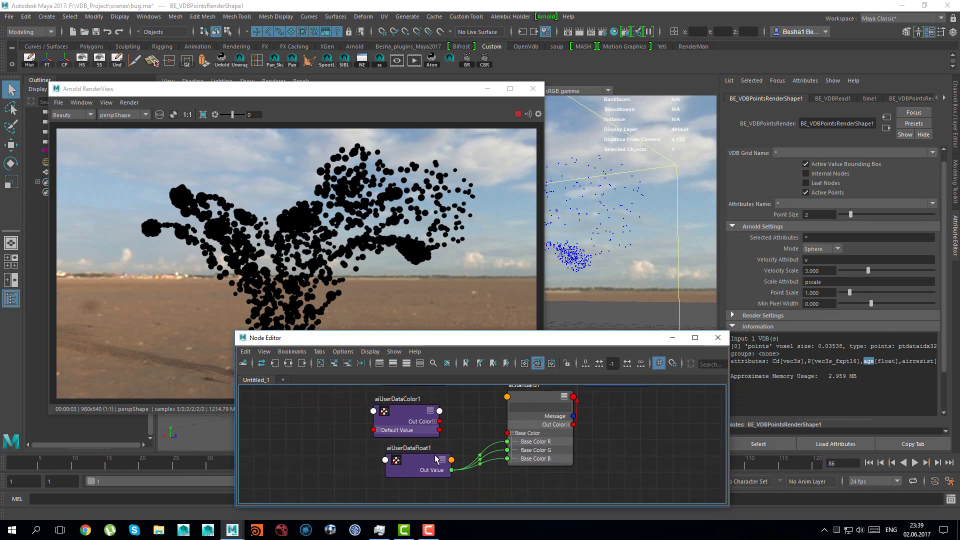
pyautogui.click(421, 463)
pyautogui.click(826, 156)
pyautogui.hotkey('ctrl', 'v')
pyautogui.press('Return')
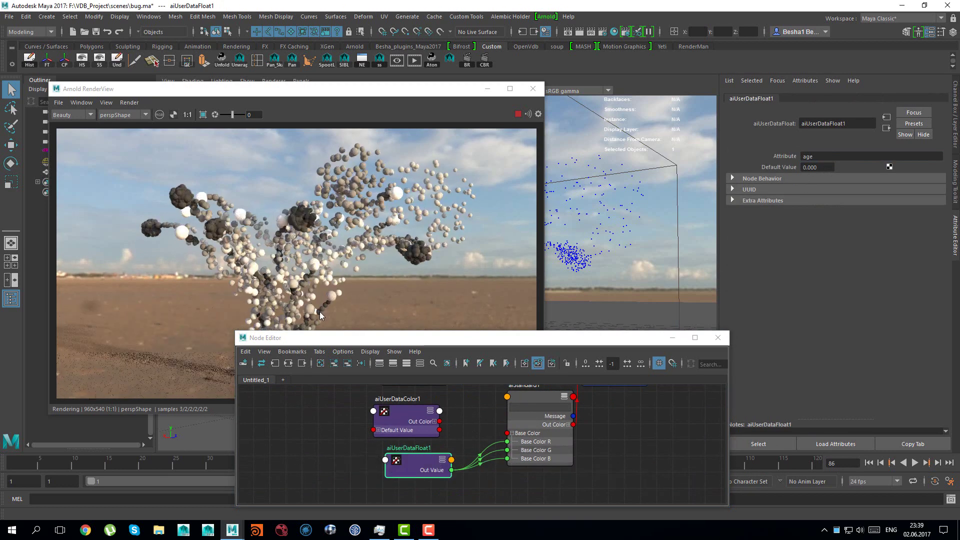
# Minimize the Node Editor and close the Arnold RenderView
pyautogui.moveTo(622, 343)
pyautogui.mouseDown()
pyautogui.moveTo(605, 352)
pyautogui.moveTo(614, 347)
pyautogui.mouseUp()
pyautogui.click(664, 344)
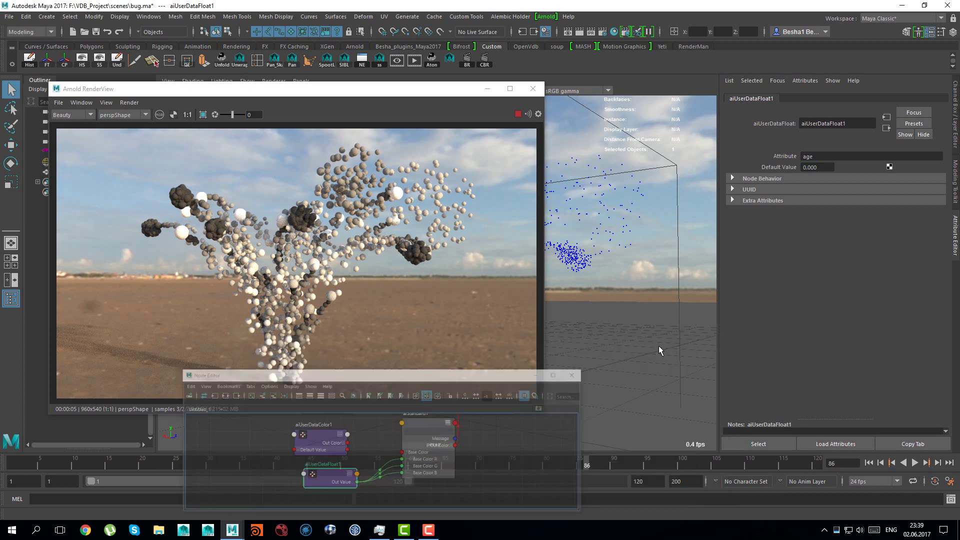
pyautogui.click(426, 93)
pyautogui.moveTo(426, 96); pyautogui.dragTo(569, 130)
pyautogui.click(680, 127)
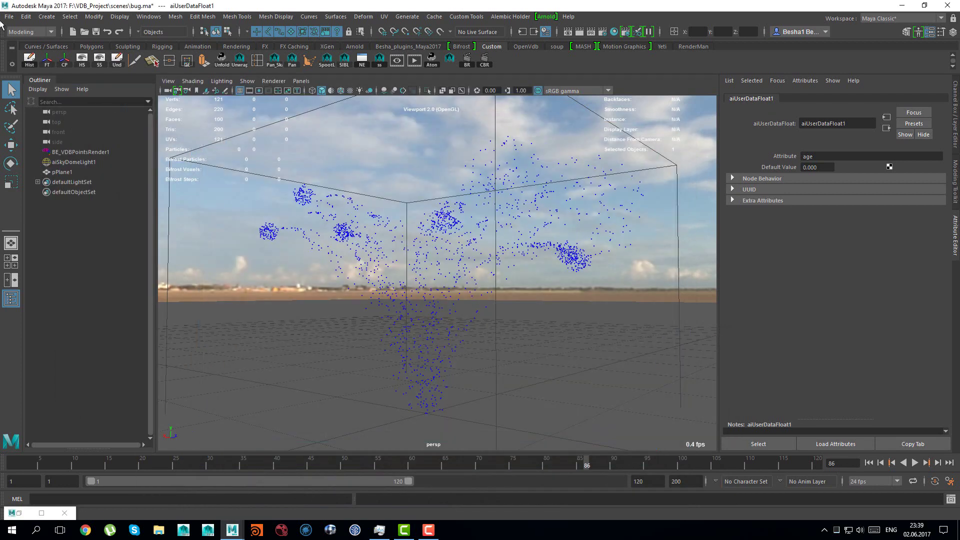
pyautogui.click(9, 16)
pyautogui.click(23, 23)
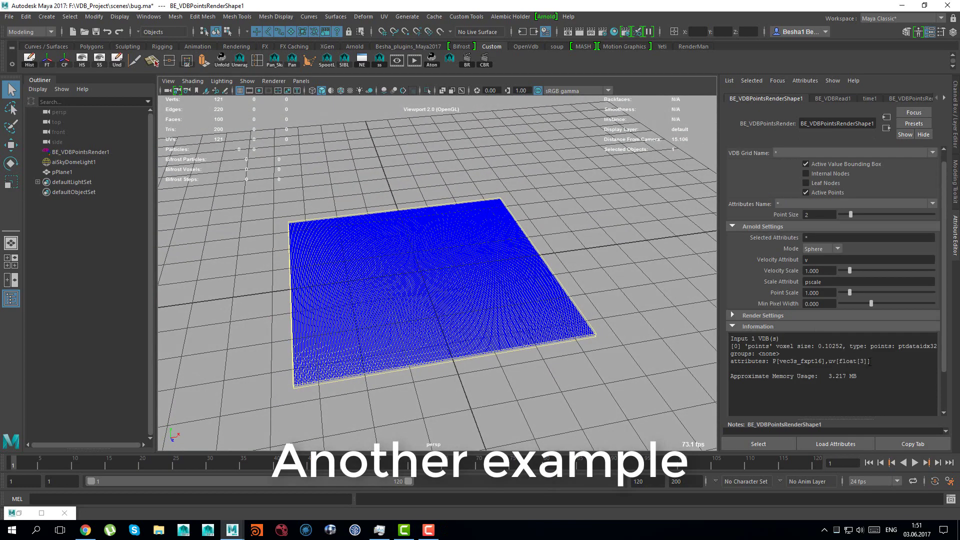
# Display the grid points by their uv attribute in the viewport and restore the Node Editor
pyautogui.click(783, 205)
pyautogui.click(765, 234)
pyautogui.moveTo(541, 306)
pyautogui.keyDown('alt'); pyautogui.mouseDown()
pyautogui.moveTo(533, 323)
pyautogui.moveTo(534, 309)
pyautogui.mouseUp(); pyautogui.keyUp('alt')
pyautogui.click(19, 513)
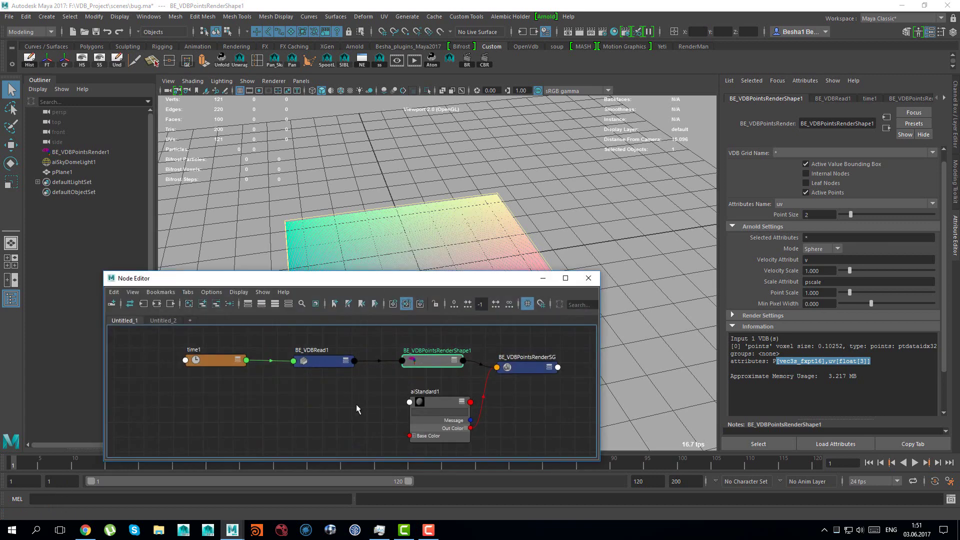
# Render the point grid in the Arnold RenderView, set its Point Scale to 0.03 and close the render window
pyautogui.click(414, 61)
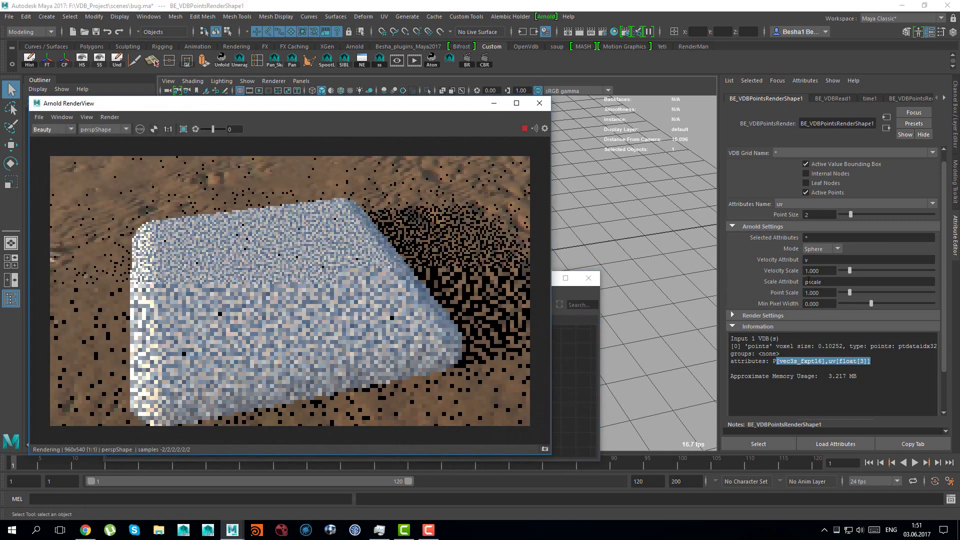
pyautogui.doubleClick(811, 292)
pyautogui.write('0.03')
pyautogui.press('Return')
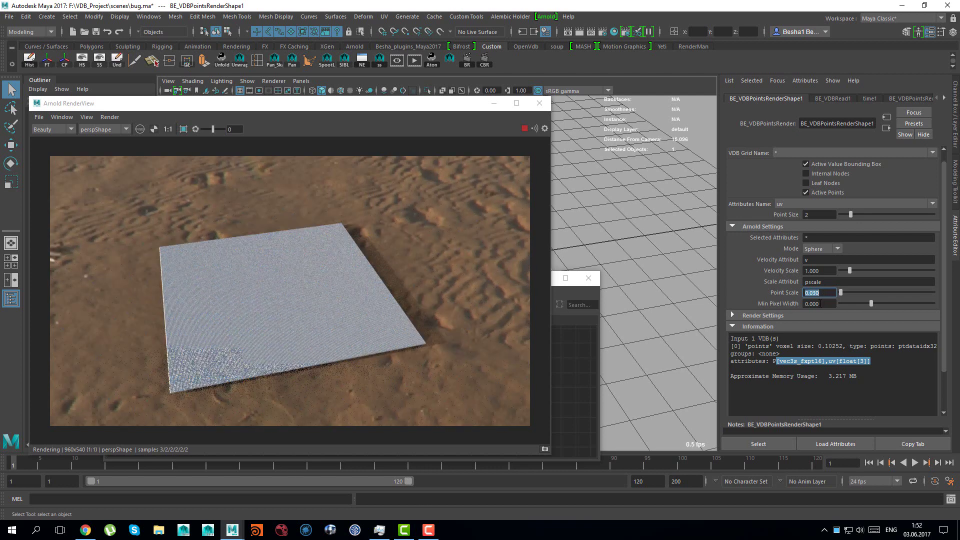
pyautogui.click(538, 103)
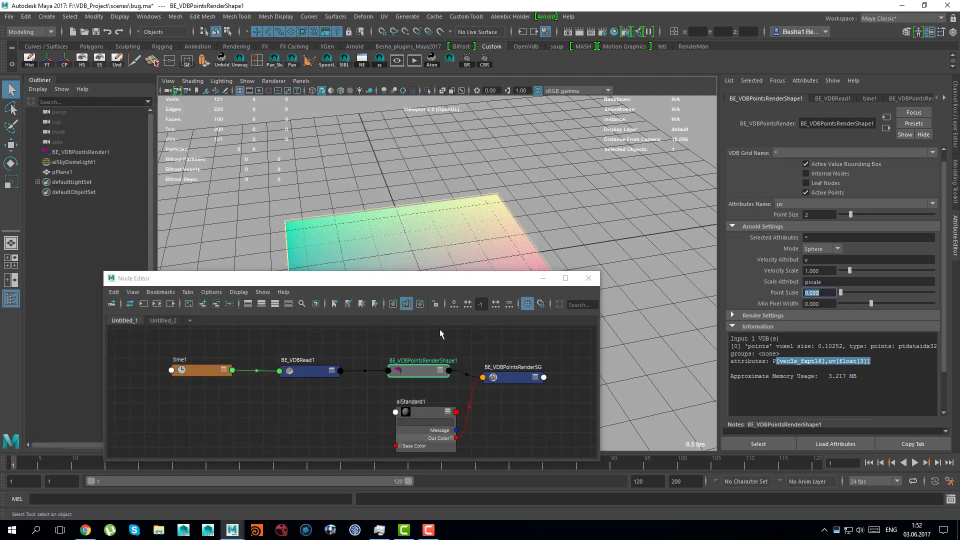
# Create an aiImage texture node and connect its Out Color to aiStandard1's Base Color
pyautogui.keyDown('alt'); pyautogui.moveTo(334, 439); pyautogui.dragTo(415, 424, button='middle'); pyautogui.keyUp('alt')
pyautogui.click(340, 412)
pyautogui.click(111, 304)
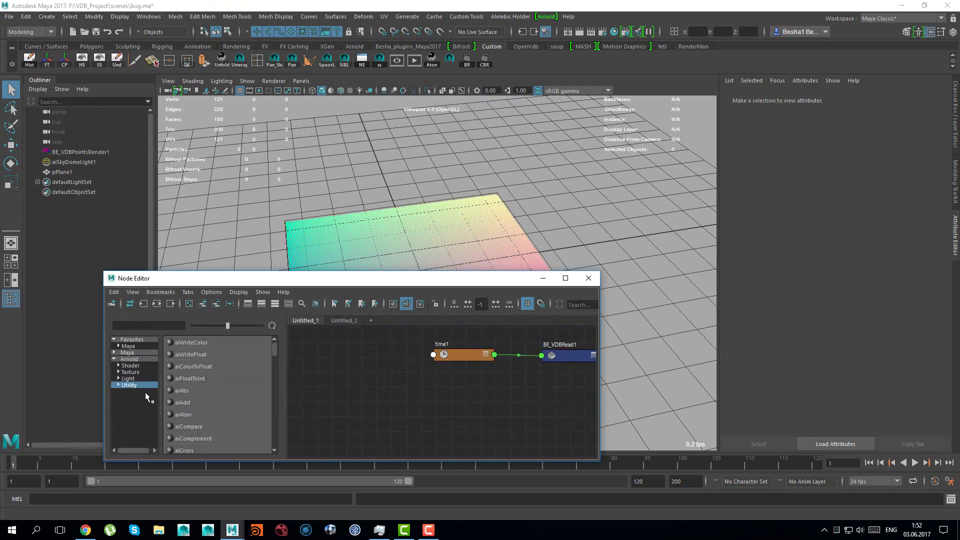
pyautogui.click(137, 371)
pyautogui.click(206, 426)
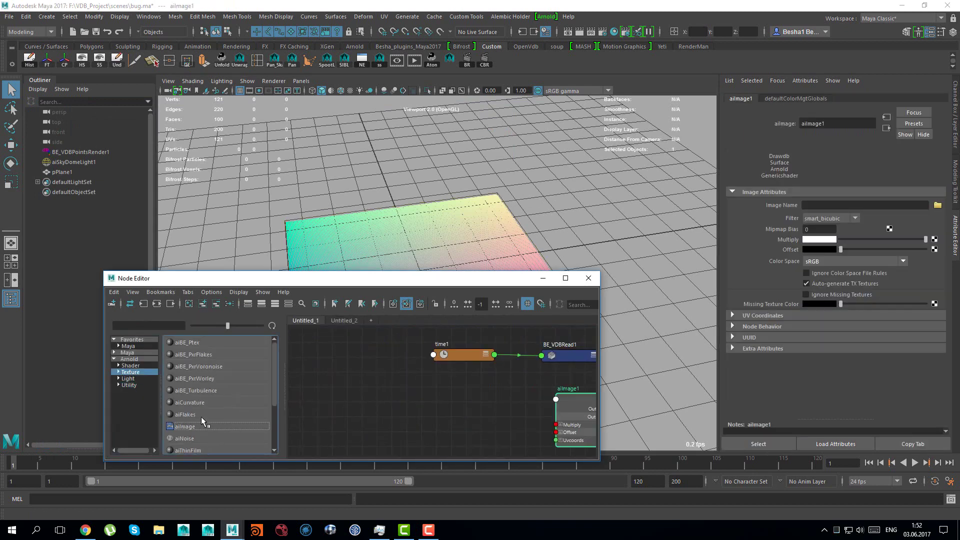
pyautogui.click(111, 304)
pyautogui.keyDown('alt'); pyautogui.moveTo(354, 413); pyautogui.dragTo(306, 396, button='middle'); pyautogui.keyUp('alt')
pyautogui.moveTo(359, 384); pyautogui.dragTo(339, 379)
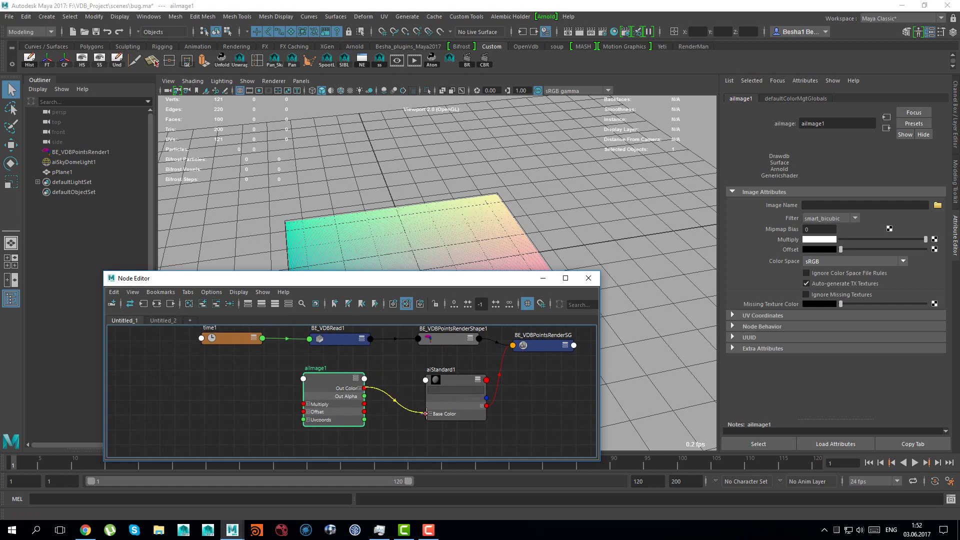
# Load open_vdb_logo_web.png into aiImage1 and preview the textured points in the Arnold RenderView
pyautogui.click(937, 205)
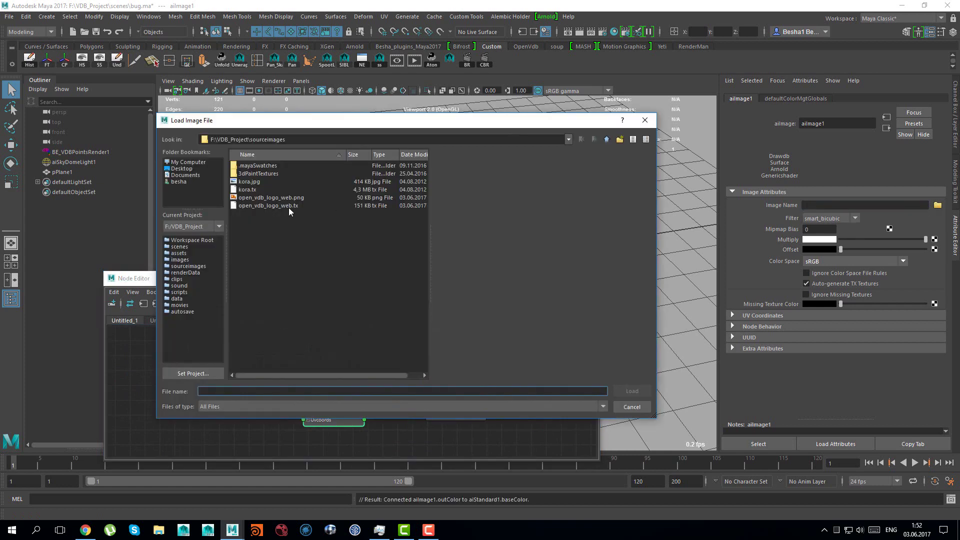
pyautogui.click(290, 199)
pyautogui.click(632, 390)
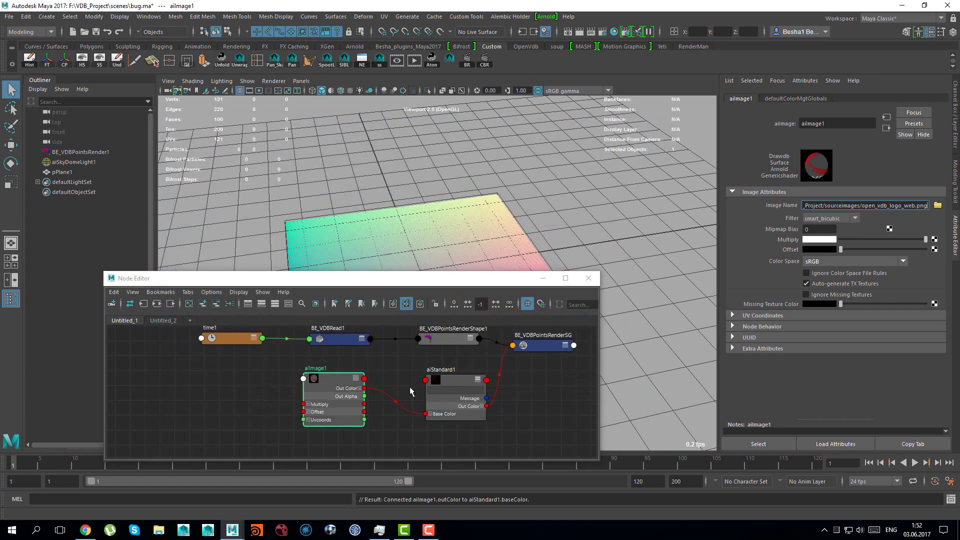
pyautogui.click(414, 60)
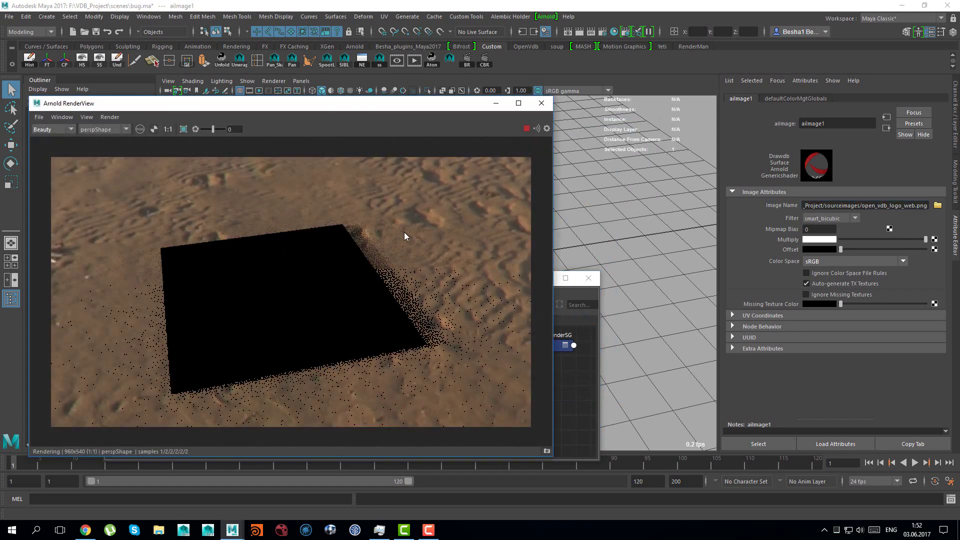
pyautogui.click(546, 109)
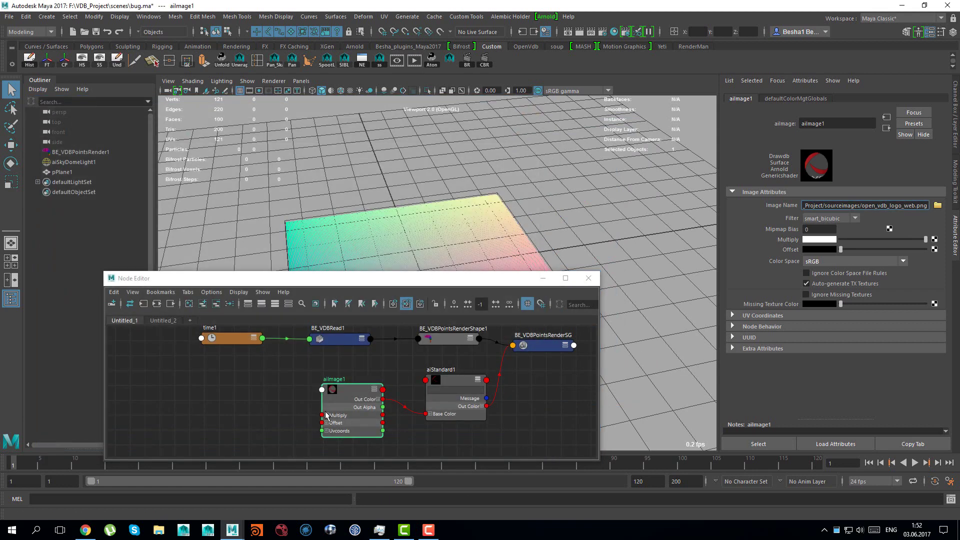
# Create an aiUserDataVector node and place it ahead of aiImage1 in the node graph
pyautogui.keyDown('alt'); pyautogui.moveTo(325, 414); pyautogui.dragTo(413, 404, button='middle'); pyautogui.keyUp('alt')
pyautogui.click(326, 406)
pyautogui.press('Tab')
pyautogui.write('user')
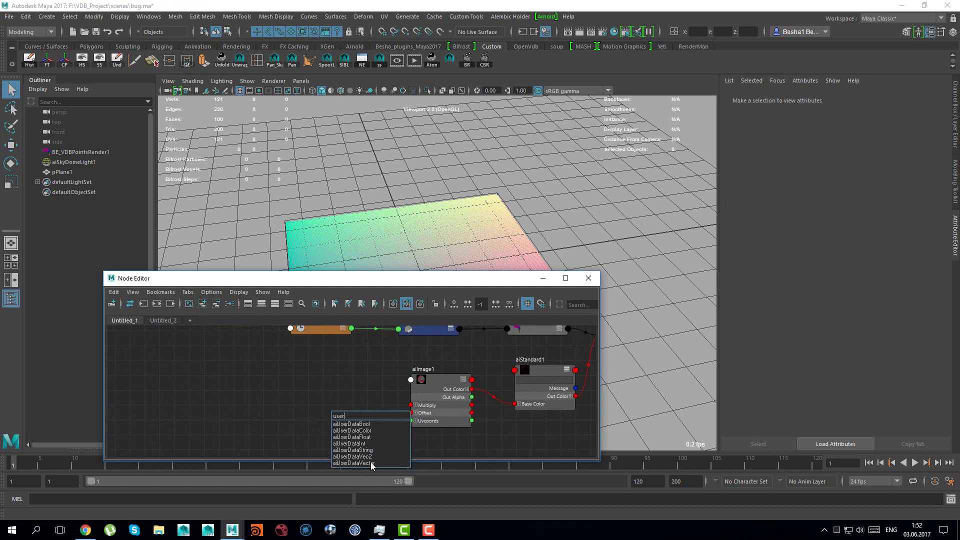
pyautogui.click(371, 463)
pyautogui.moveTo(364, 424); pyautogui.dragTo(300, 387)
# Connect aiUserDataVector1's Out Value X and Out Value Y to aiImage1's Uvcoords X and Uvcoords Y
pyautogui.click(342, 402)
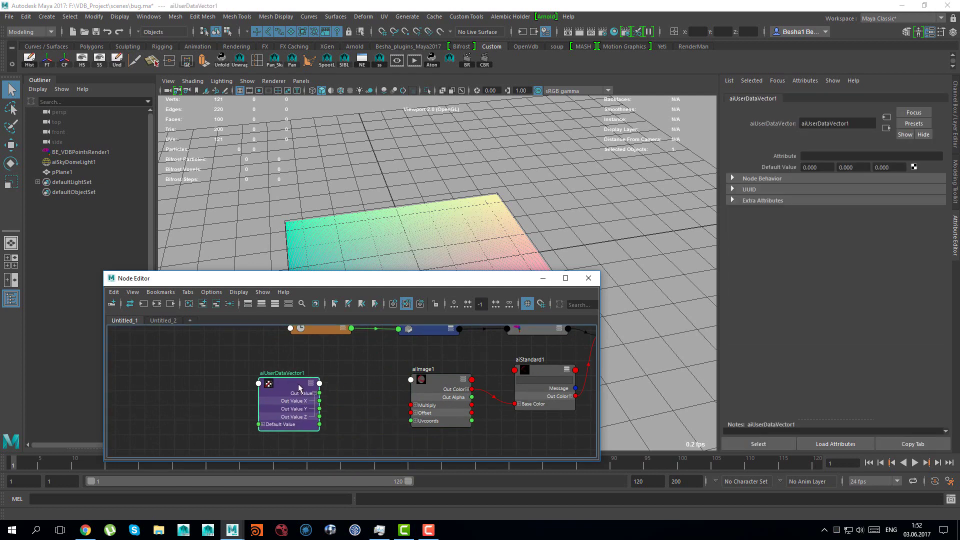
pyautogui.moveTo(441, 385); pyautogui.dragTo(434, 376)
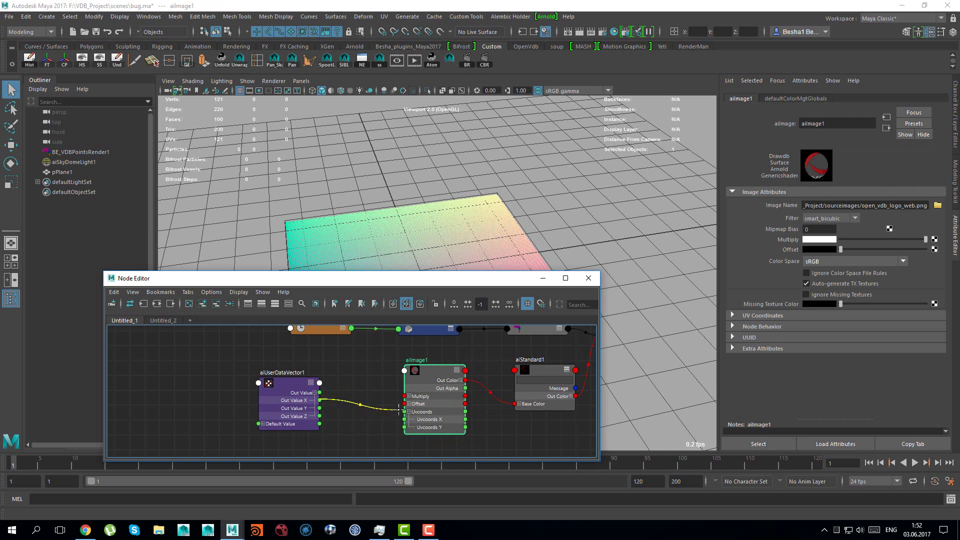
pyautogui.moveTo(400, 410); pyautogui.dragTo(404, 418)
pyautogui.moveTo(433, 370); pyautogui.dragTo(442, 368)
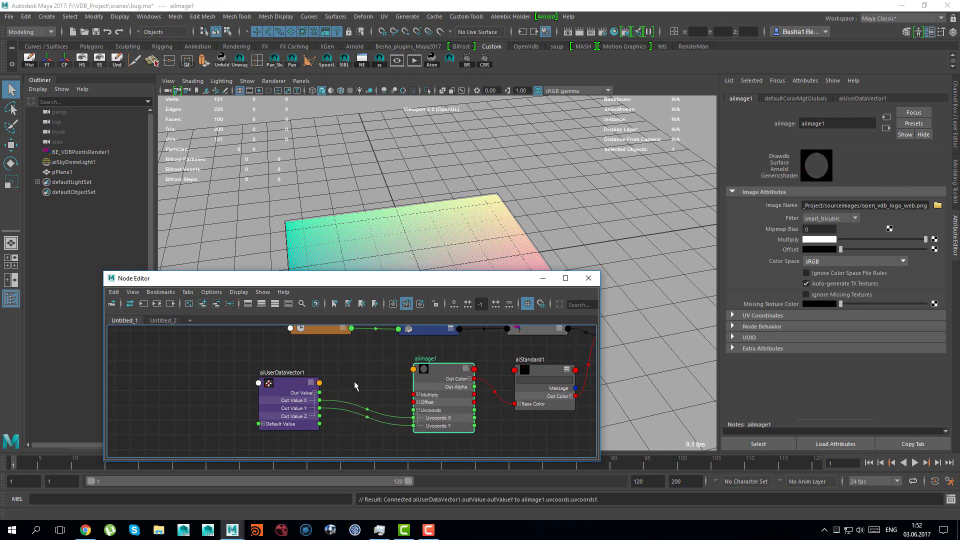
pyautogui.moveTo(287, 385); pyautogui.dragTo(314, 389)
# Check the point attribute names on BE_VDBPointsRenderShape1 and set aiUserDataVector1's Attribute to uv
pyautogui.keyDown('alt'); pyautogui.moveTo(463, 356); pyautogui.dragTo(396, 386, button='middle'); pyautogui.keyUp('alt')
pyautogui.click(470, 365)
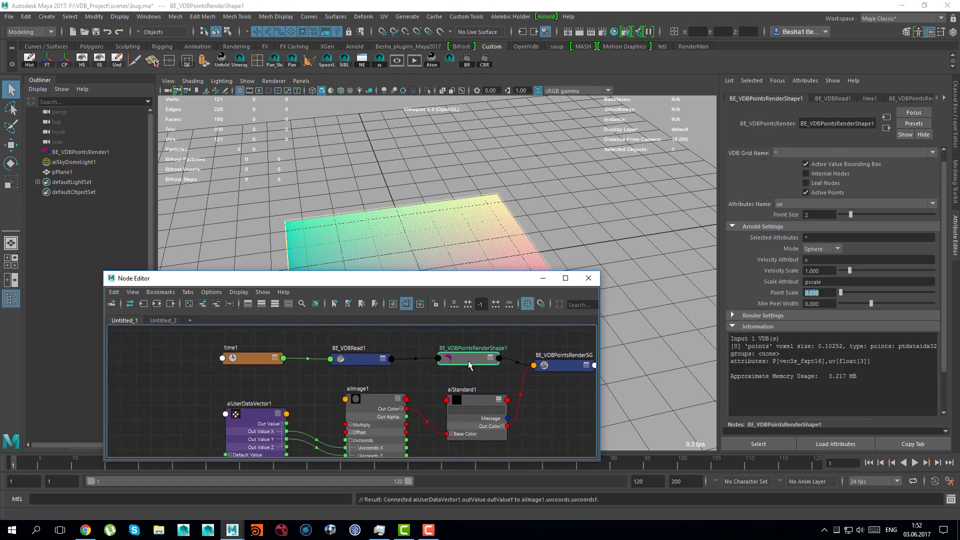
pyautogui.doubleClick(831, 361)
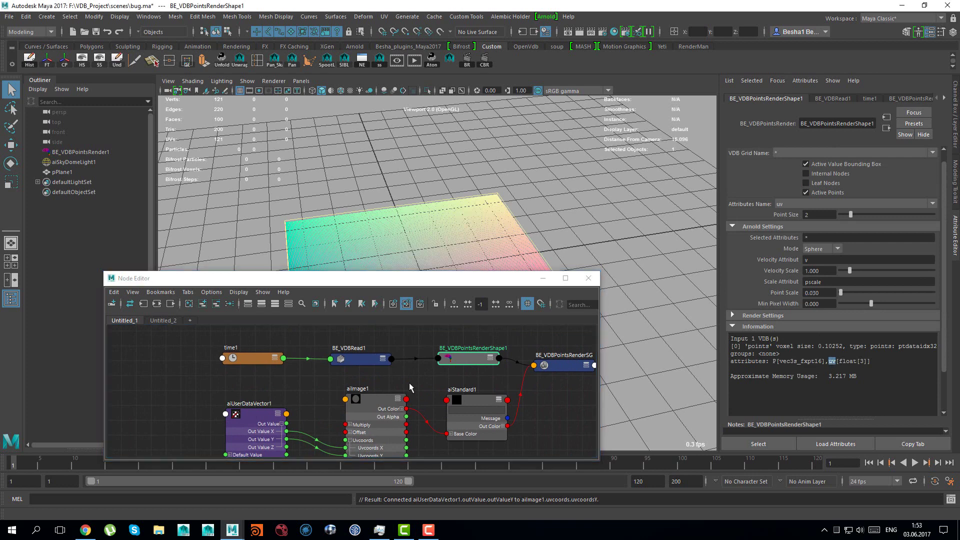
pyautogui.moveTo(258, 416); pyautogui.dragTo(274, 415)
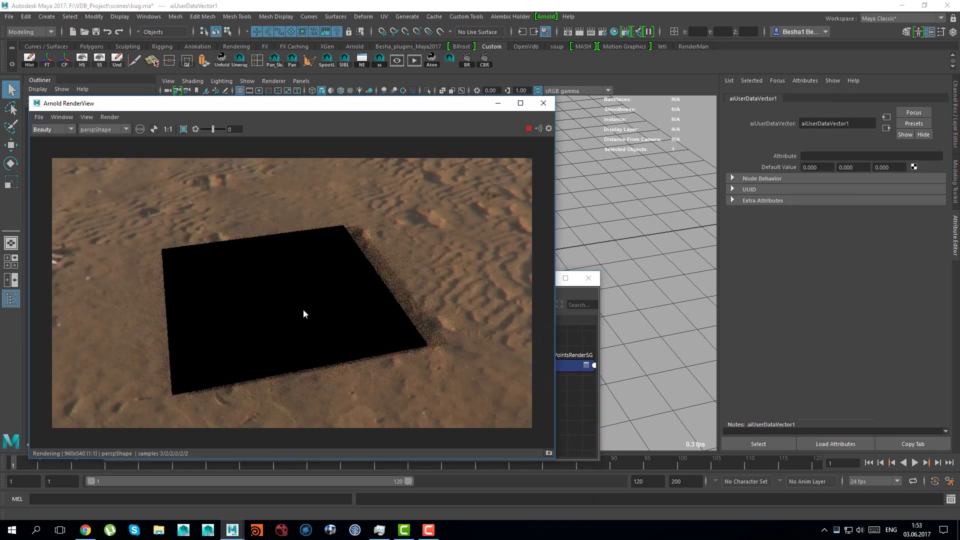
pyautogui.click(822, 156)
pyautogui.write('uv')
pyautogui.press('Return')
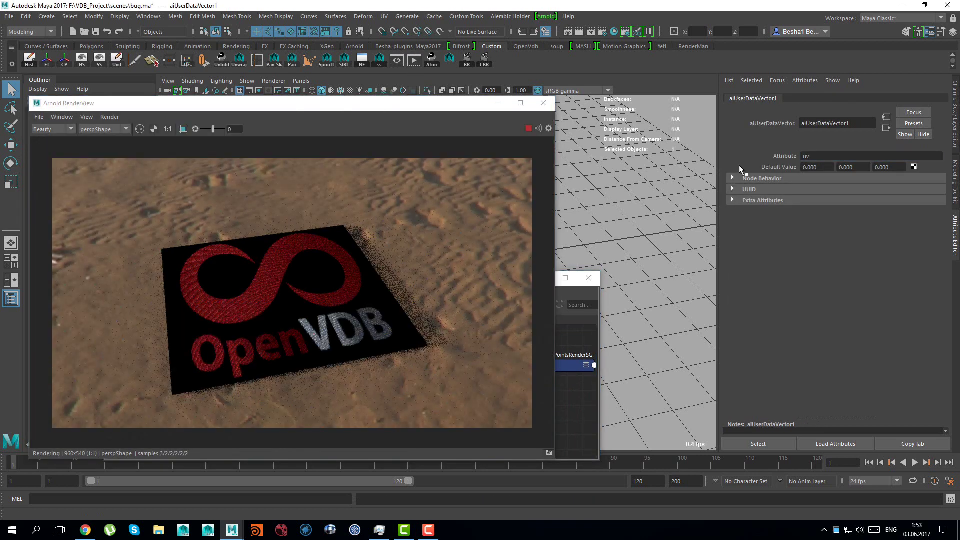
# Preview the uv-textured points at frame 59 from a slightly different angle, return to the first frame and close the render view
pyautogui.moveTo(554, 460); pyautogui.dragTo(517, 438)
pyautogui.keyDown('alt'); pyautogui.moveTo(591, 240); pyautogui.dragTo(595, 234); pyautogui.keyUp('alt')
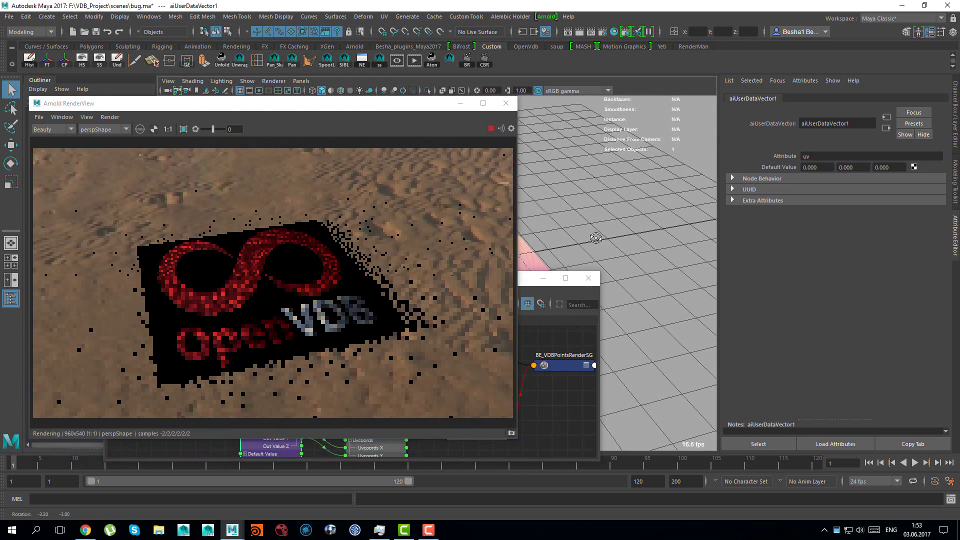
pyautogui.moveTo(39, 460); pyautogui.dragTo(405, 470)
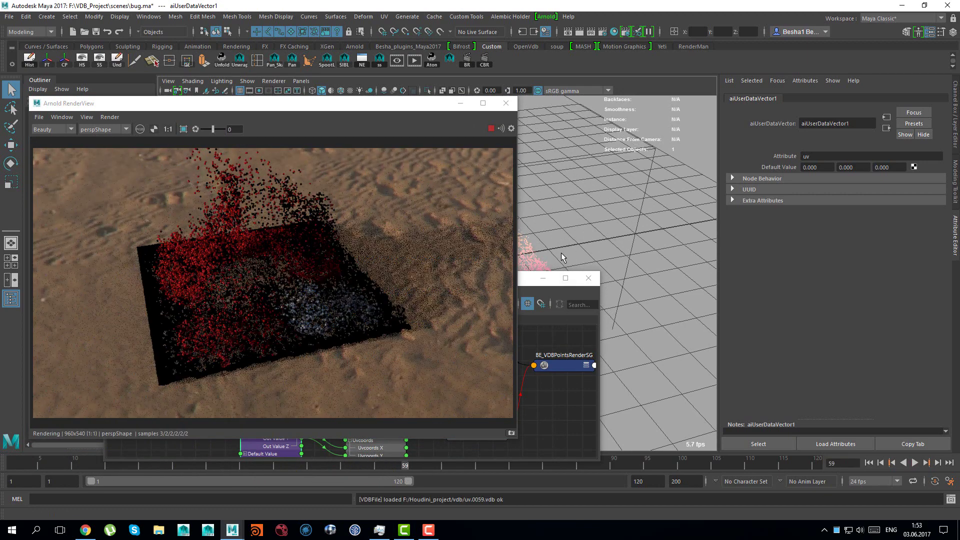
pyautogui.keyDown('alt'); pyautogui.moveTo(563, 257); pyautogui.dragTo(563, 247); pyautogui.keyUp('alt')
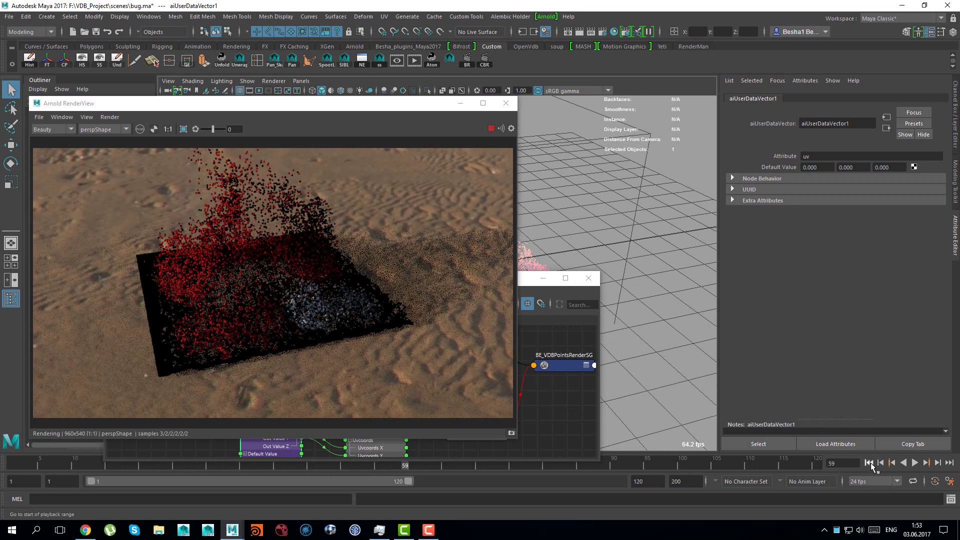
pyautogui.click(869, 463)
pyautogui.click(507, 107)
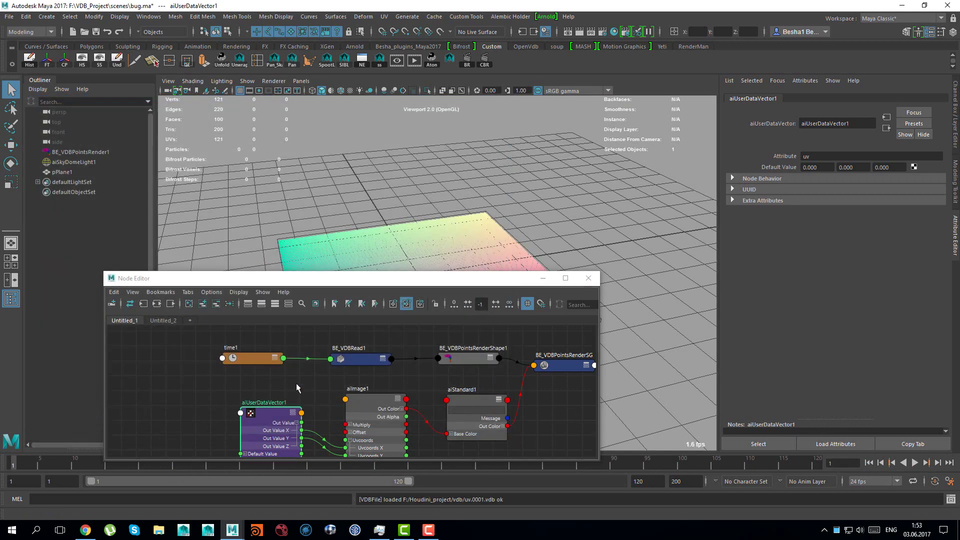
# Make room between aiUserDataVector1 and aiImage1 and create a Multiply Divide utility node
pyautogui.keyDown('alt'); pyautogui.moveTo(327, 407); pyautogui.dragTo(385, 369, button='middle'); pyautogui.keyUp('alt')
pyautogui.moveTo(326, 375); pyautogui.dragTo(262, 385)
pyautogui.click(168, 365)
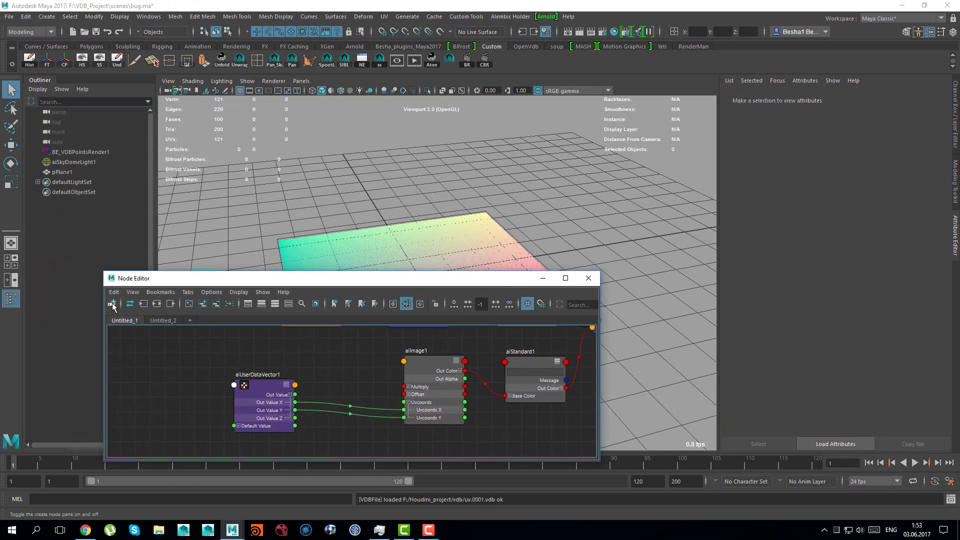
pyautogui.click(112, 304)
pyautogui.click(129, 371)
pyautogui.click(113, 353)
pyautogui.click(137, 411)
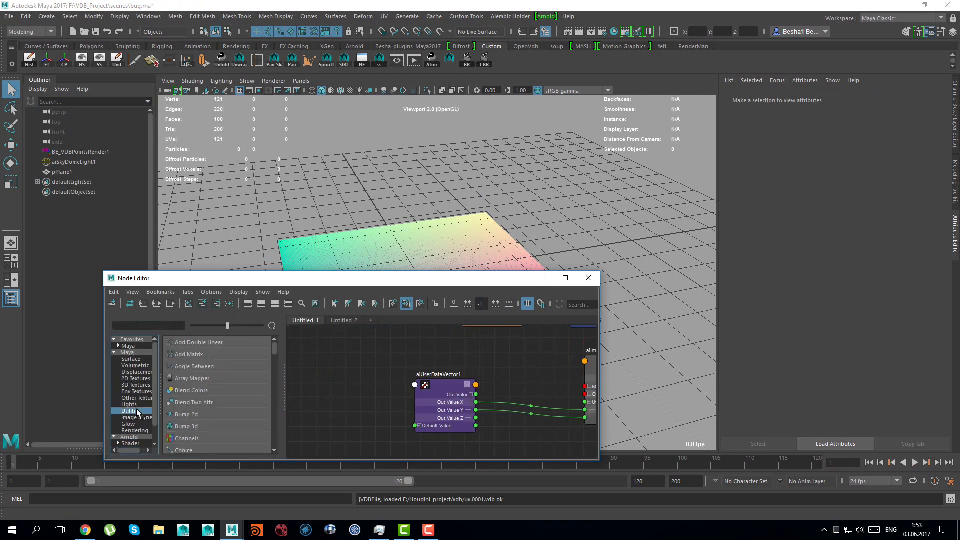
pyautogui.moveTo(274, 348); pyautogui.dragTo(284, 398)
pyautogui.click(236, 382)
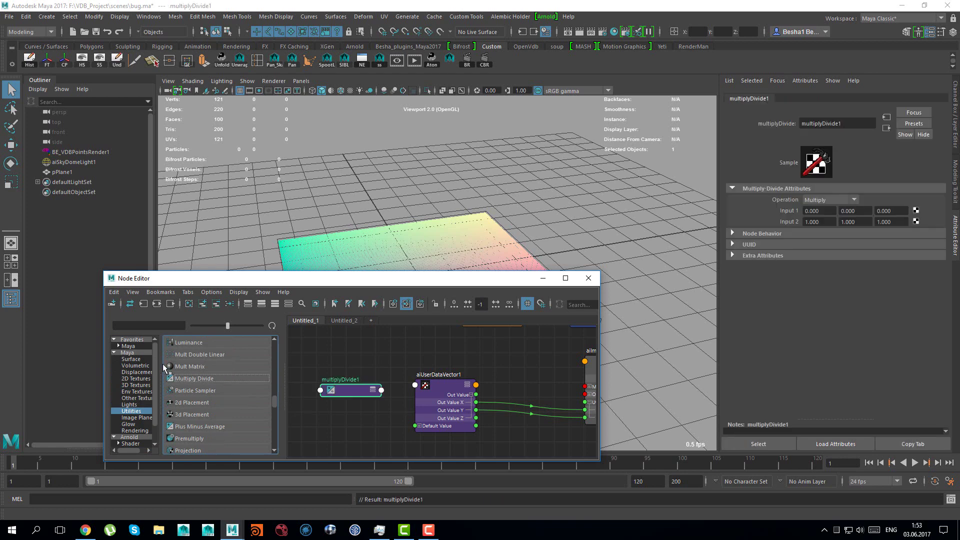
pyautogui.click(111, 304)
# Place multiplyDivide1 between aiUserDataVector1 and aiImage1 and expand it to show its input and output ports
pyautogui.moveTo(176, 389); pyautogui.dragTo(346, 374)
pyautogui.moveTo(265, 386); pyautogui.dragTo(209, 392)
pyautogui.press('2')
pyautogui.moveTo(342, 375)
pyautogui.mouseDown()
pyautogui.moveTo(325, 374)
pyautogui.moveTo(335, 367)
pyautogui.mouseUp()
pyautogui.press('3')
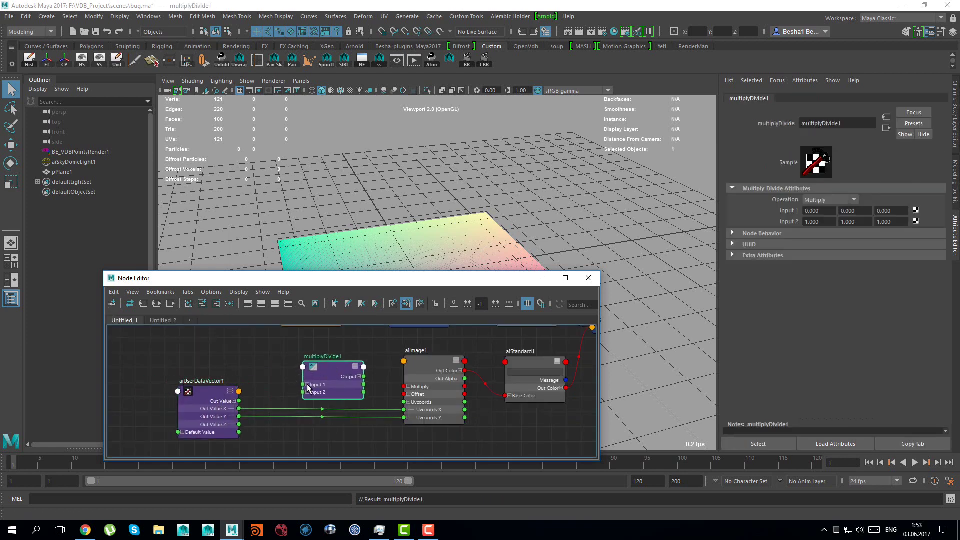
# Connect aiUserDataVector1's Out Value to multiplyDivide1's Input 1, and its Output X and Output Y to aiImage1's Uvcoords X and Y
pyautogui.moveTo(239, 401); pyautogui.dragTo(404, 409)
pyautogui.click(315, 374)
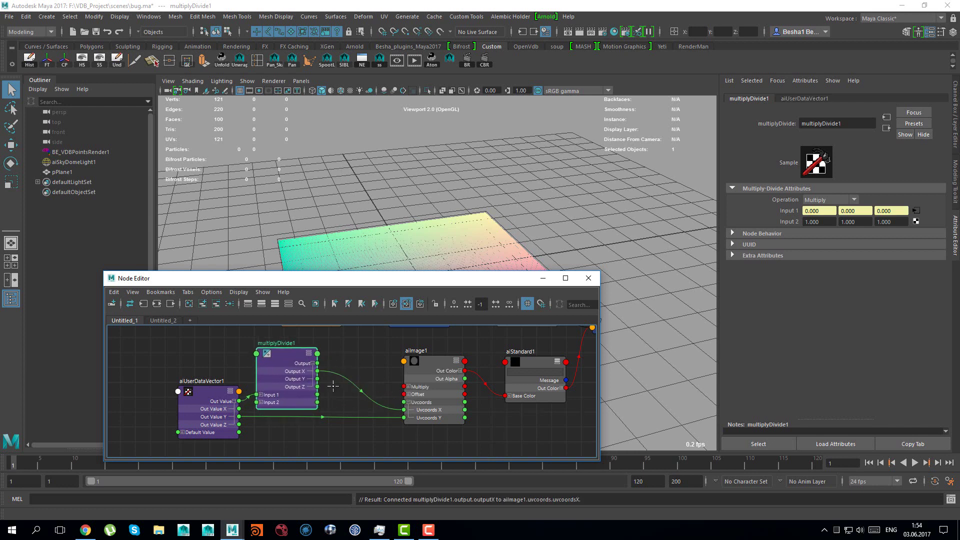
pyautogui.moveTo(293, 357); pyautogui.dragTo(349, 380)
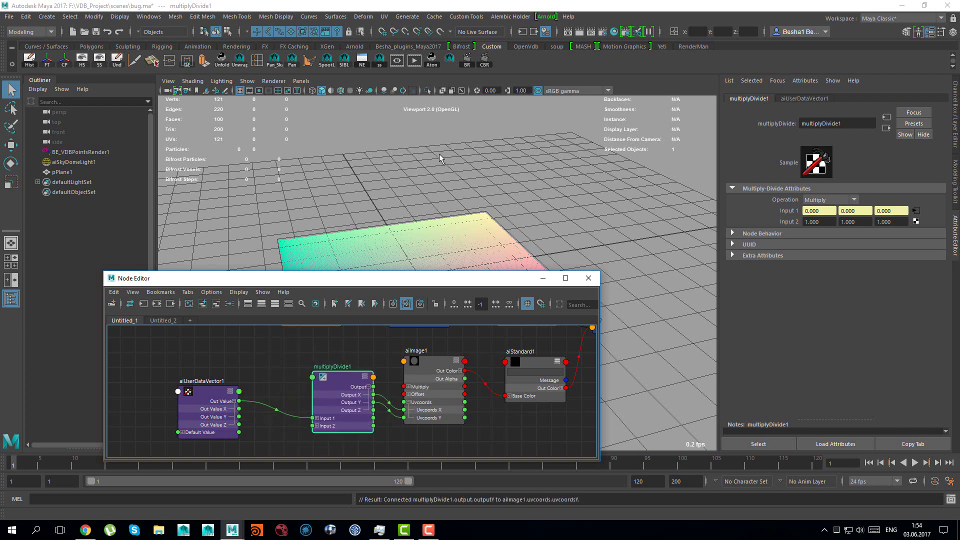
# Start the Arnold RenderView and set the first two values of multiplyDivide1's Input 2 to 2
pyautogui.click(414, 61)
pyautogui.click(824, 222)
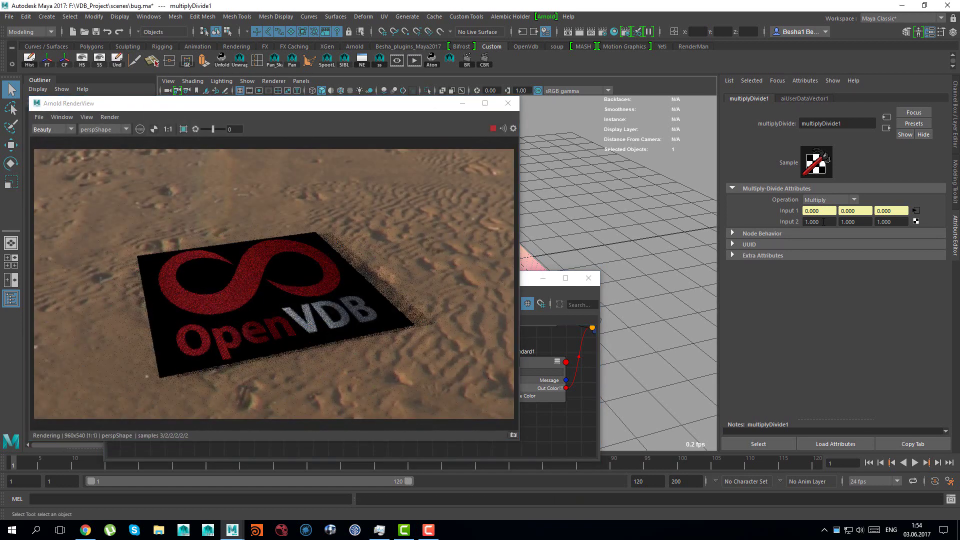
pyautogui.click(824, 221)
pyautogui.write('2')
pyautogui.press('Return')
pyautogui.write('2')
pyautogui.press('Return')
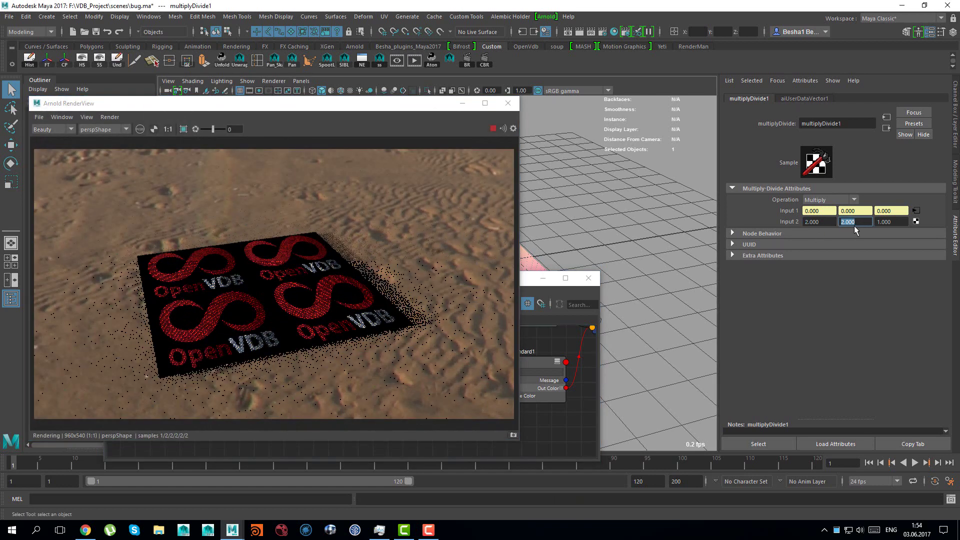
# Examine the tiled logo render from a closer, higher camera angle and close the render view
pyautogui.keyDown('alt'); pyautogui.moveTo(559, 242); pyautogui.dragTo(563, 265); pyautogui.keyUp('alt')
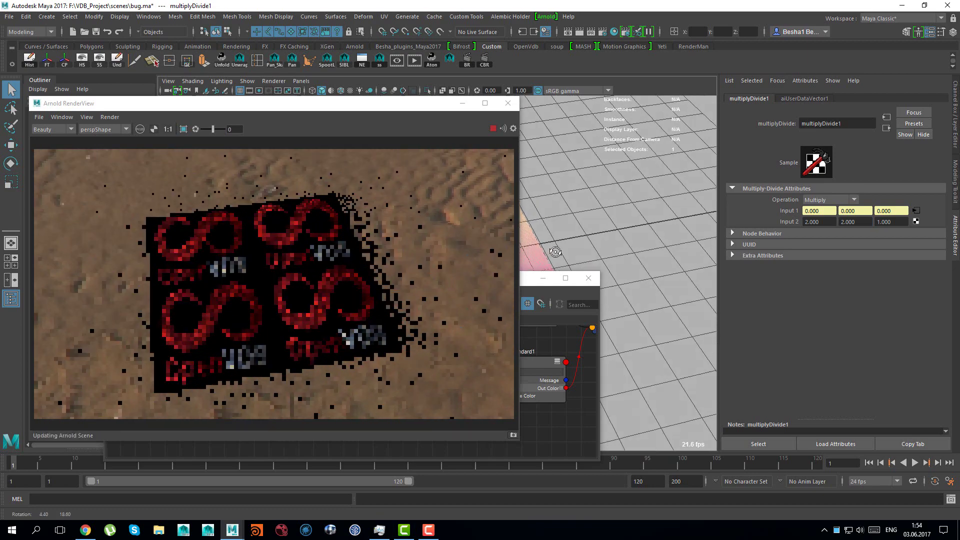
pyautogui.keyDown('alt'); pyautogui.moveTo(562, 250); pyautogui.dragTo(608, 230, button='right'); pyautogui.keyUp('alt')
pyautogui.keyDown('alt'); pyautogui.moveTo(570, 231); pyautogui.dragTo(559, 232); pyautogui.keyUp('alt')
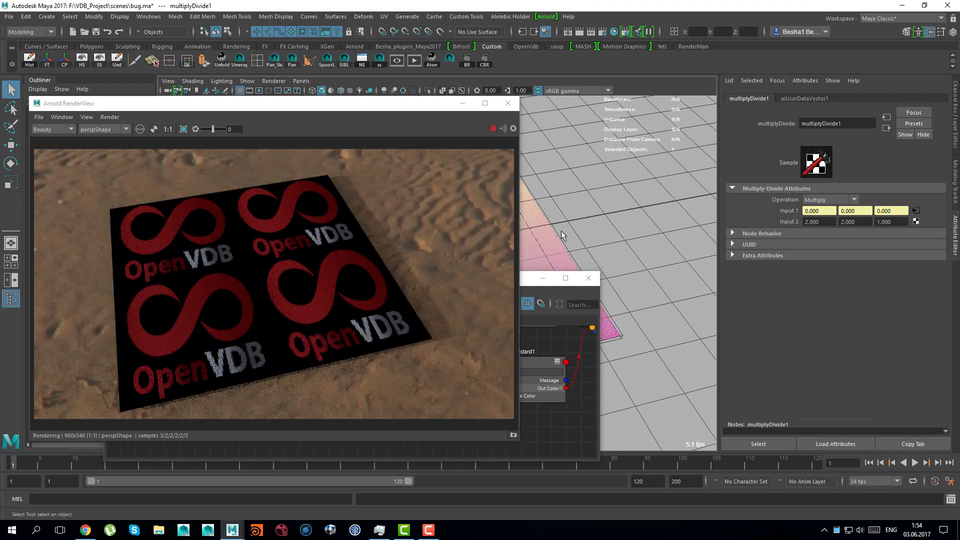
pyautogui.click(507, 104)
pyautogui.click(9, 19)
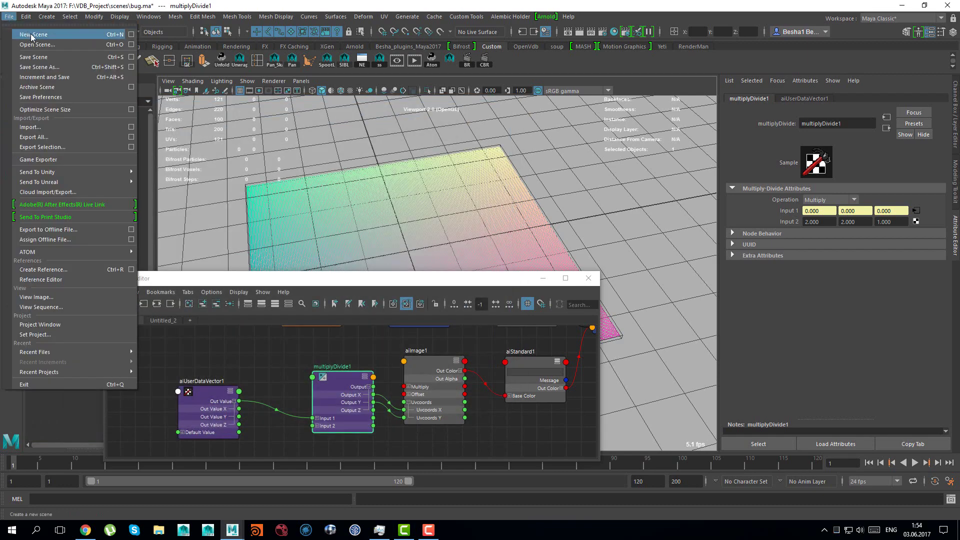
pyautogui.click(22, 25)
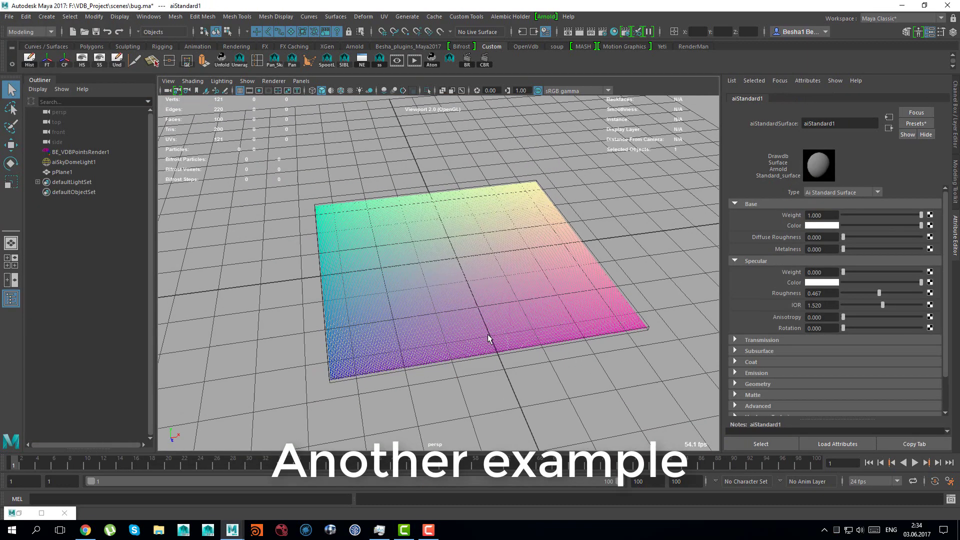
# Open the Node Editor and briefly preview the points without a texture in the Arnold RenderView
pyautogui.click(361, 60)
pyautogui.click(414, 61)
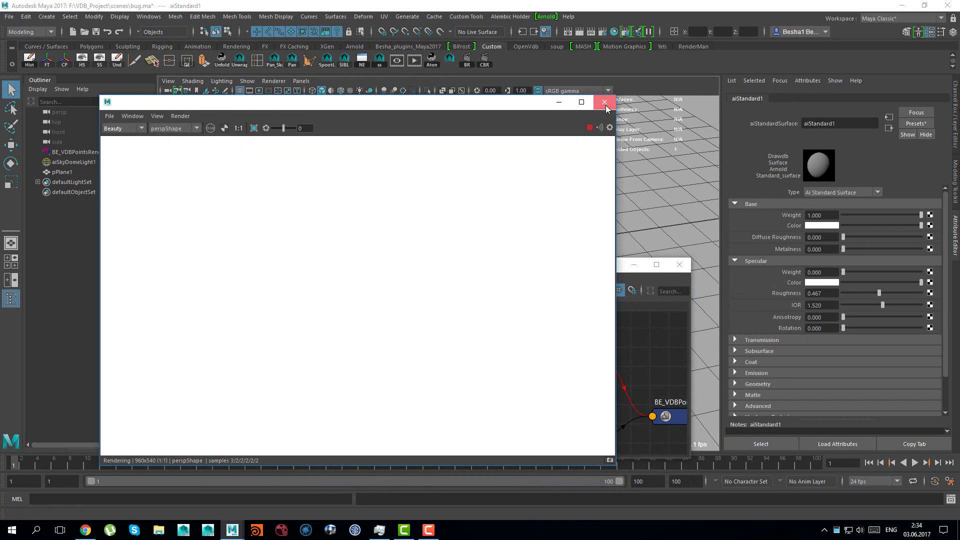
pyautogui.click(605, 105)
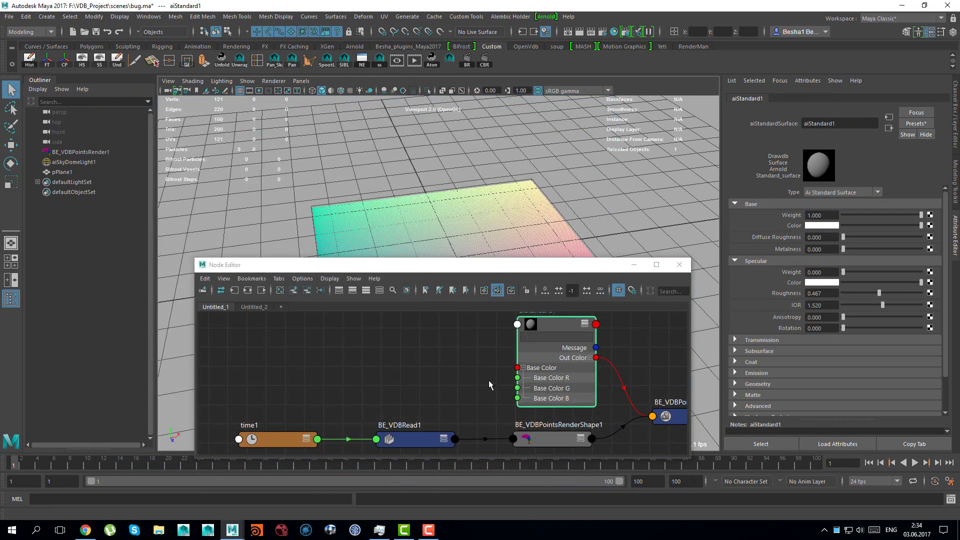
# Check the point attributes on BE_VDBPointsRenderShape1, and create an aiUserDataInt node in free space before aiStandard1
pyautogui.click(553, 417)
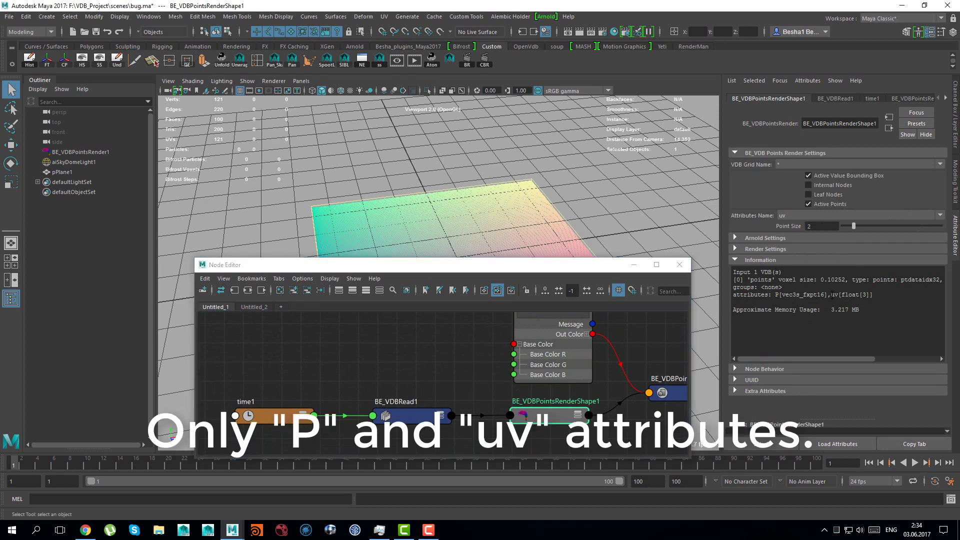
pyautogui.moveTo(835, 294); pyautogui.dragTo(831, 295)
pyautogui.keyDown('alt'); pyautogui.moveTo(437, 334); pyautogui.dragTo(485, 361, button='middle'); pyautogui.keyUp('alt')
pyautogui.scroll(-1, 466, 367)
pyautogui.click(421, 374)
pyautogui.press('Tab')
pyautogui.write('user')
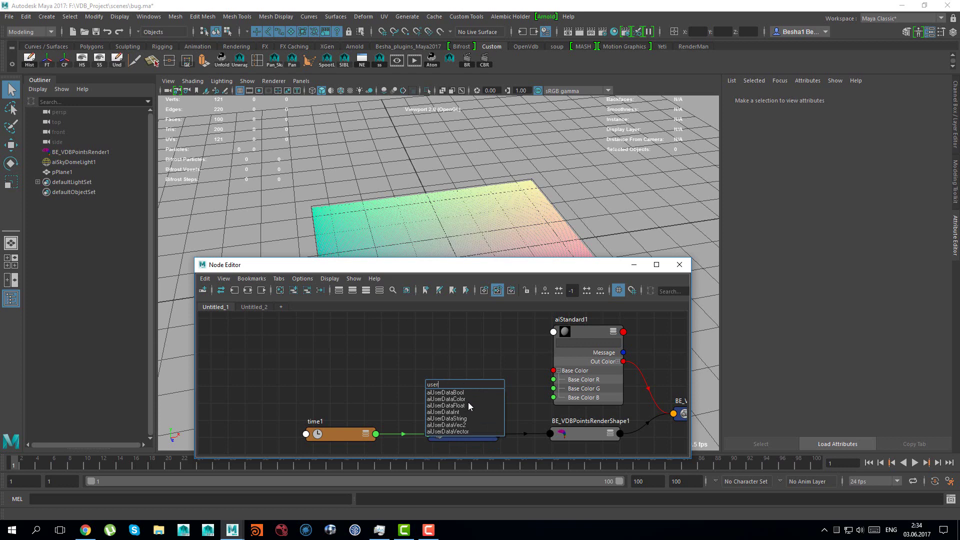
pyautogui.click(450, 416)
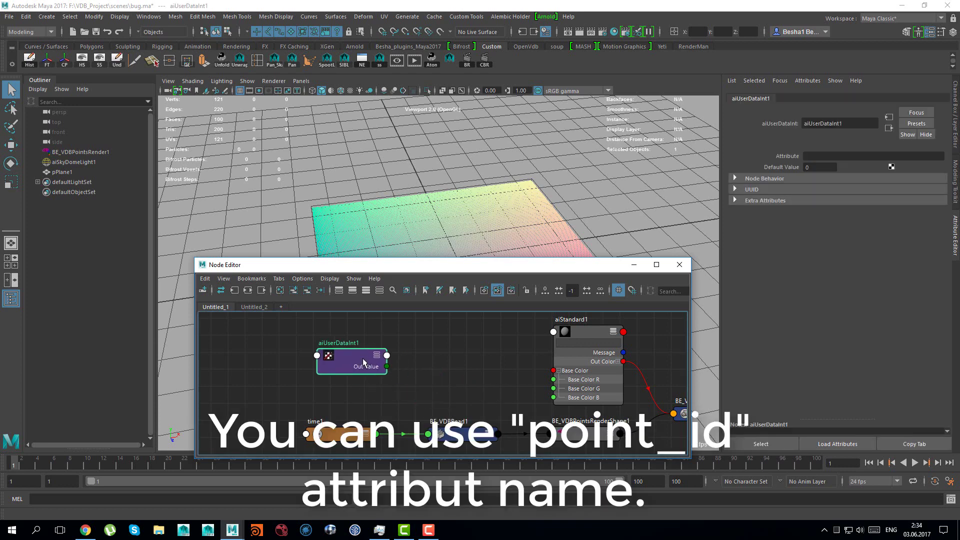
pyautogui.moveTo(362, 357); pyautogui.dragTo(348, 363)
# Set aiUserDataInt1's Attribute to point_id
pyautogui.click(840, 156)
pyautogui.write('p')
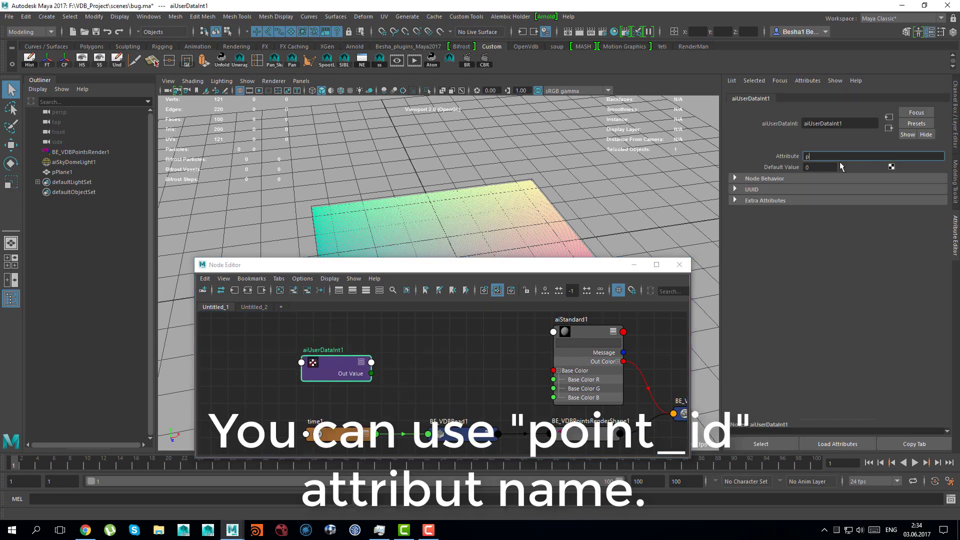
pyautogui.write('oint')
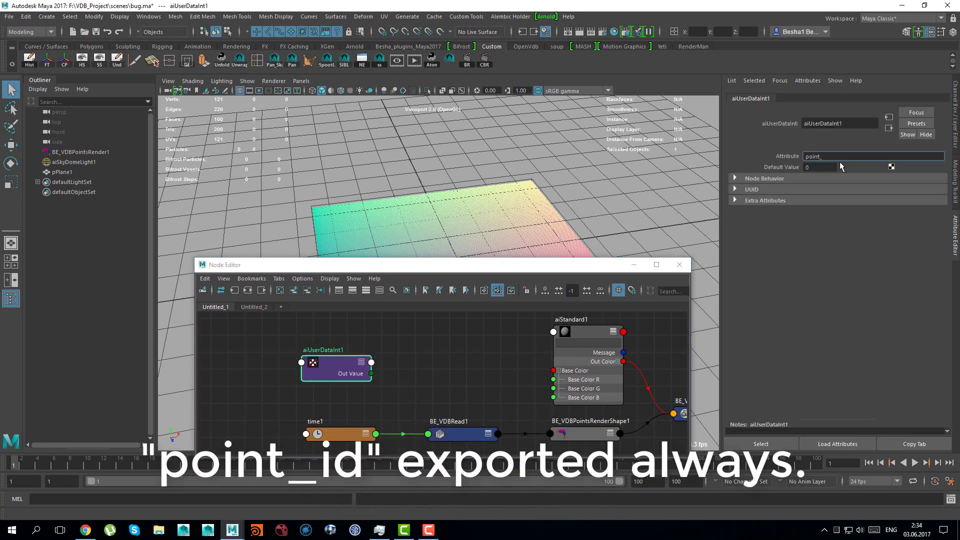
pyautogui.write('_id')
pyautogui.press('Return')
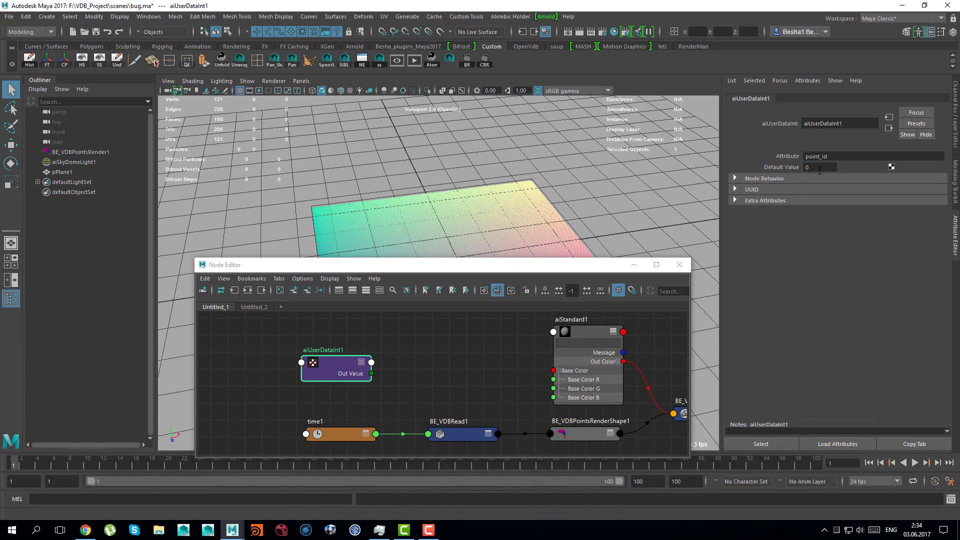
# Create an aiRandom node between aiUserDataInt1 and aiStandard1 and connect its Out Color to aiStandard1's Base Color
pyautogui.moveTo(410, 372); pyautogui.dragTo(365, 370, button='middle')
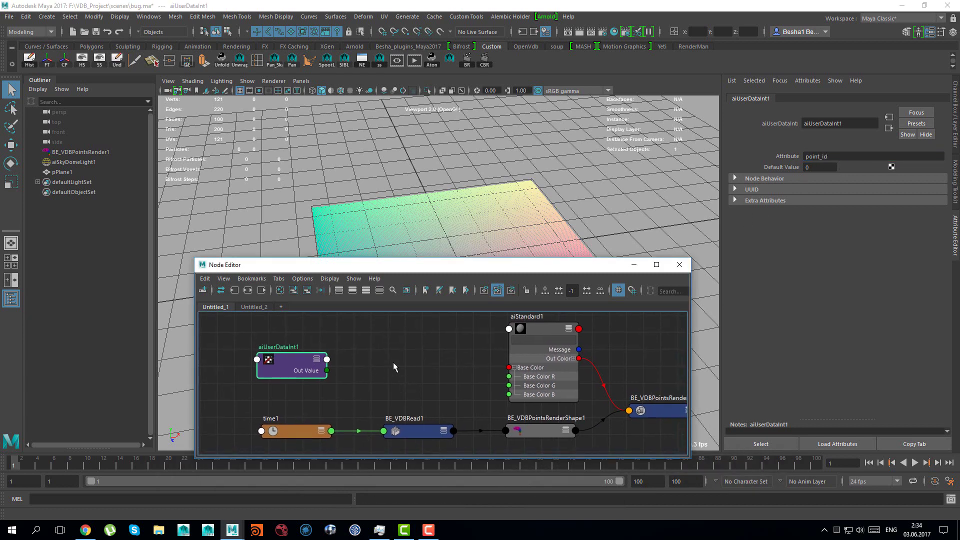
pyautogui.click(394, 361)
pyautogui.press('Tab')
pyautogui.write('rand')
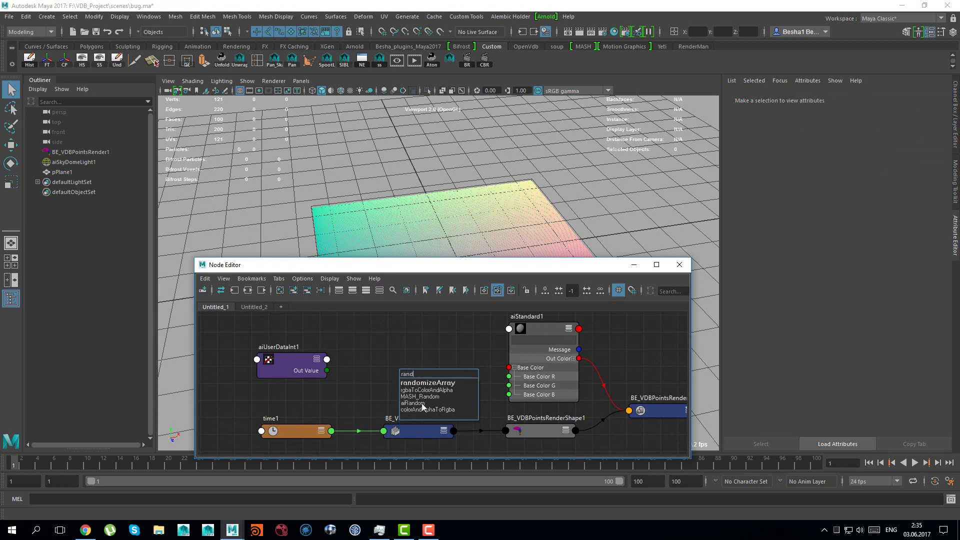
pyautogui.click(422, 403)
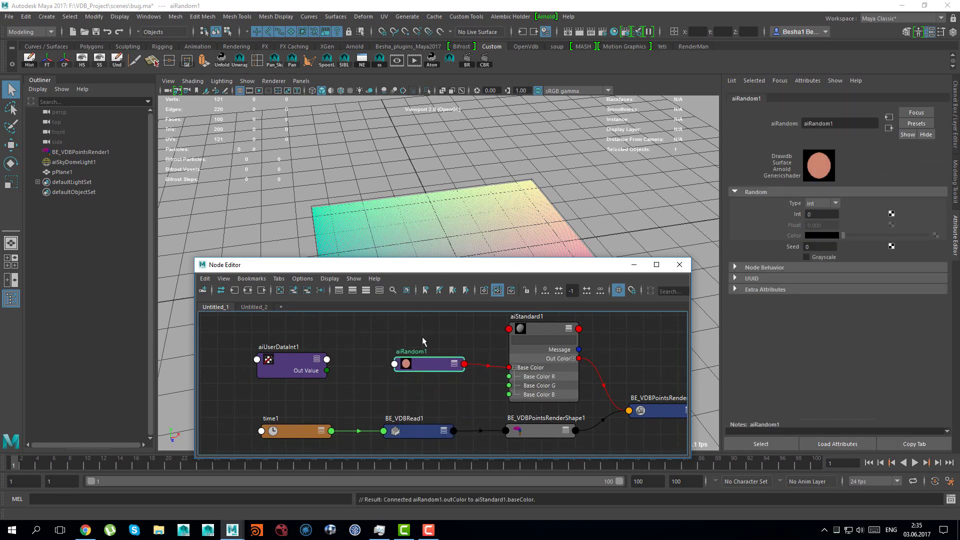
# Preview the points in the Arnold RenderView, set aiRandom1's Int to 10 and close the render view
pyautogui.click(414, 62)
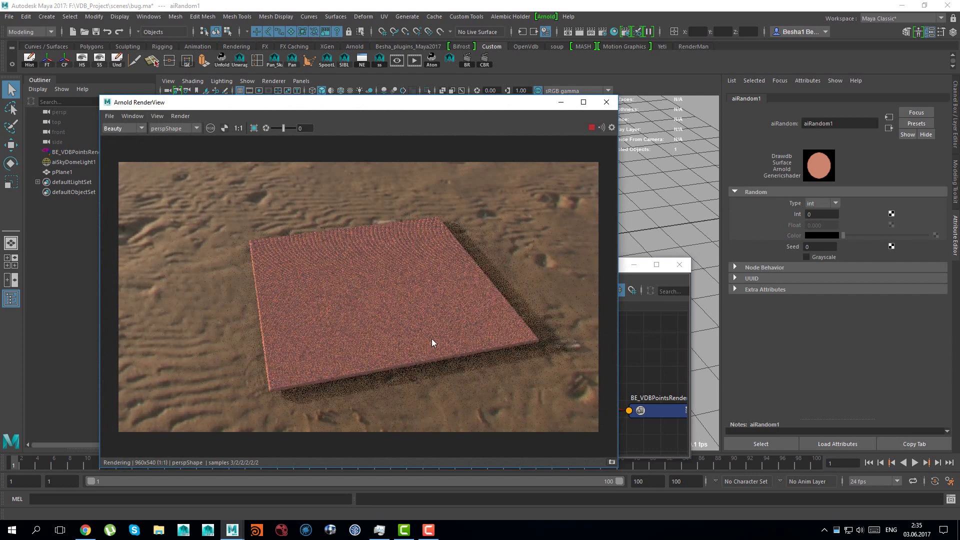
pyautogui.click(819, 214)
pyautogui.write('10')
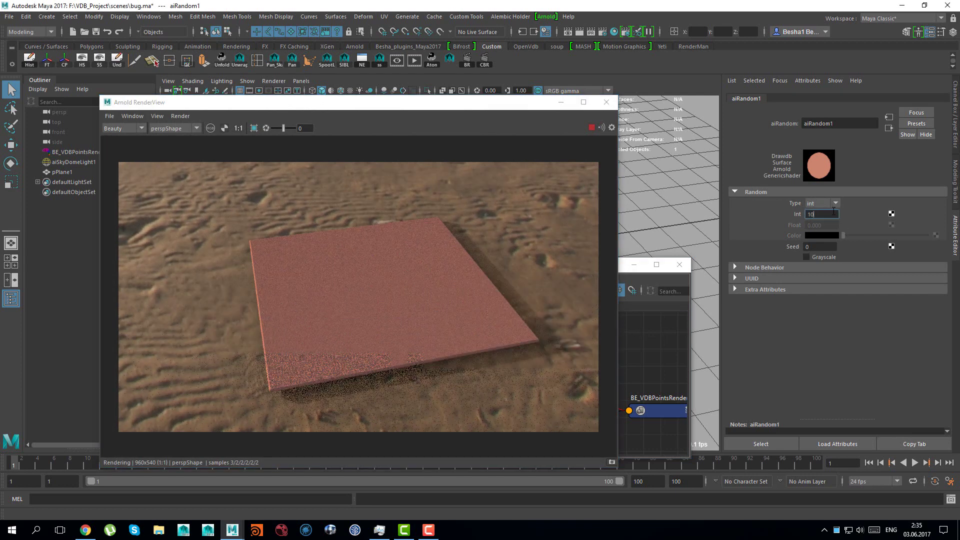
pyautogui.press('Return')
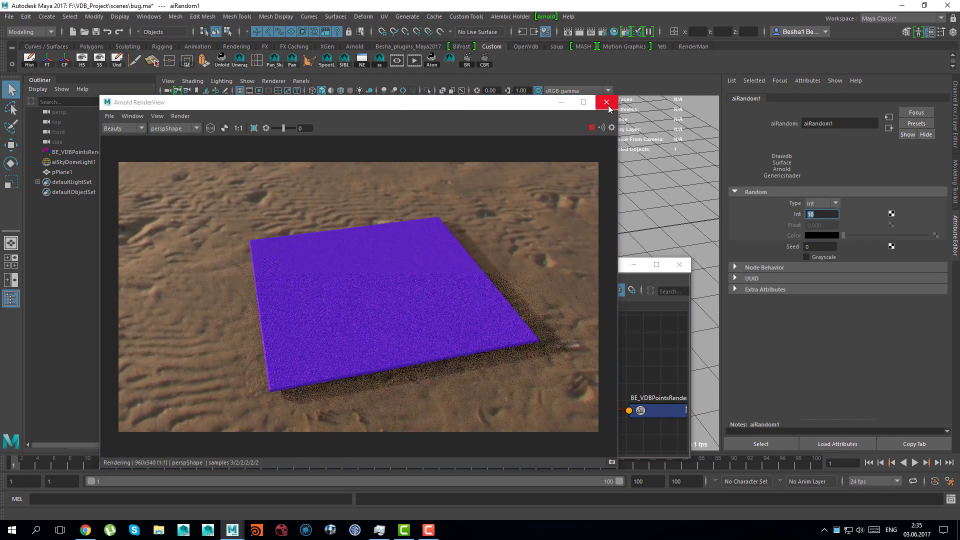
pyautogui.click(607, 103)
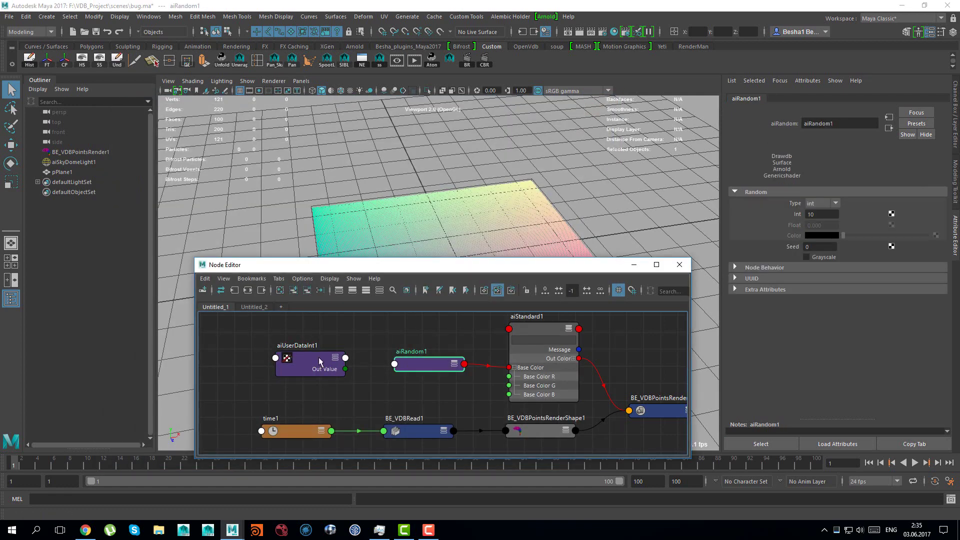
# Connect aiUserDataInt1's Out Value to aiRandom1's Int input and preview the points in the Arnold RenderView, closing it when done
pyautogui.moveTo(799, 220); pyautogui.dragTo(799, 220, button='middle')
pyautogui.click(331, 363)
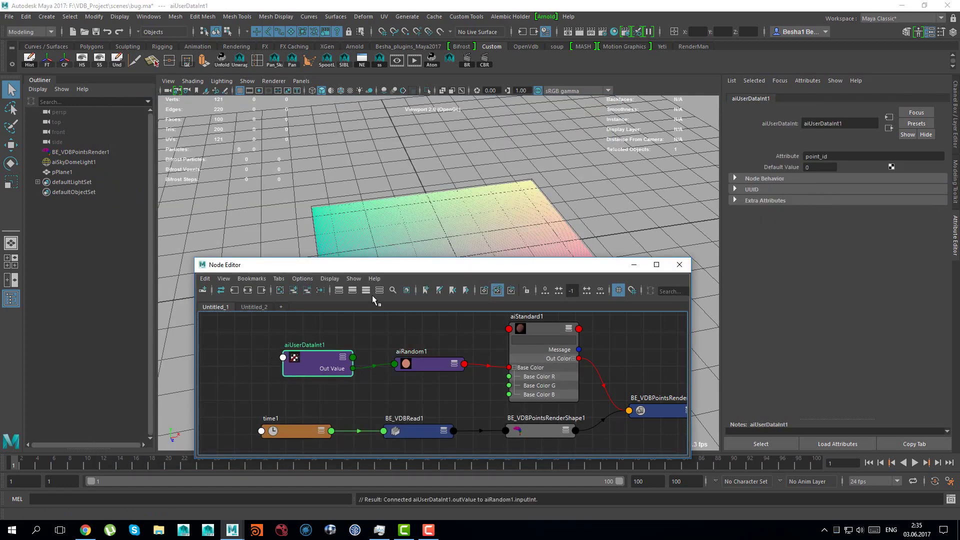
pyautogui.click(414, 60)
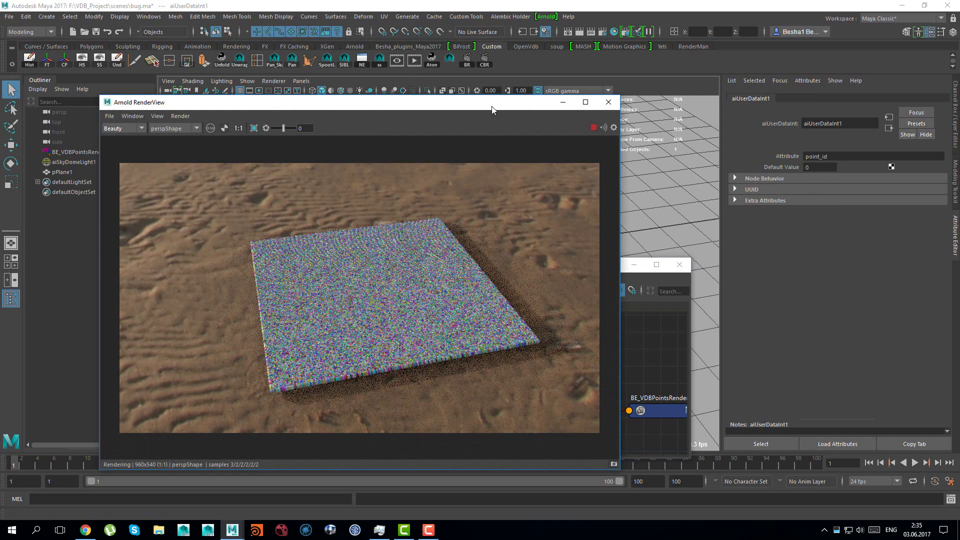
pyautogui.moveTo(492, 110); pyautogui.dragTo(421, 105)
pyautogui.scroll(5, 614, 205)
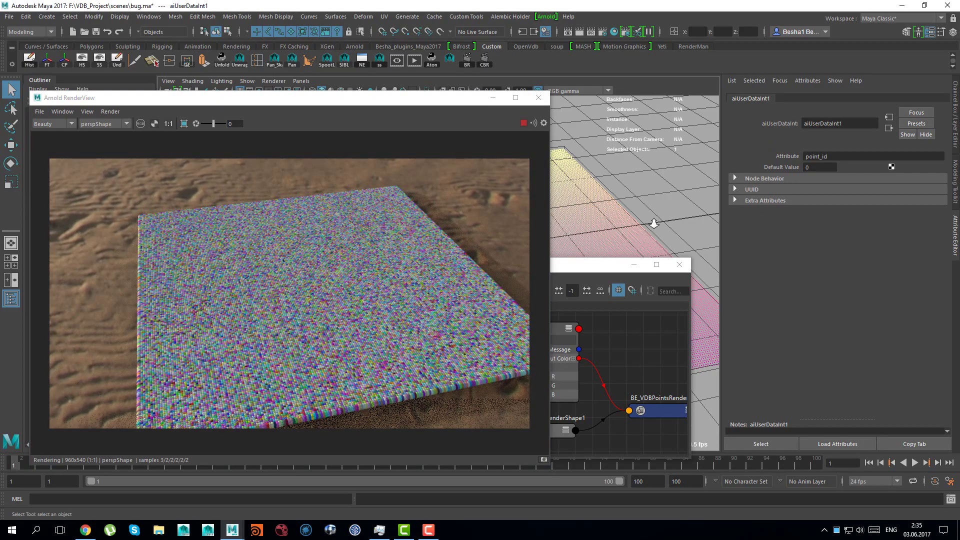
pyautogui.keyDown('alt'); pyautogui.moveTo(654, 224); pyautogui.dragTo(575, 240, button='right'); pyautogui.keyUp('alt')
pyautogui.keyDown('alt'); pyautogui.moveTo(575, 240); pyautogui.dragTo(568, 218, button='middle'); pyautogui.keyUp('alt')
pyautogui.keyDown('alt'); pyautogui.moveTo(568, 218); pyautogui.dragTo(571, 208); pyautogui.keyUp('alt')
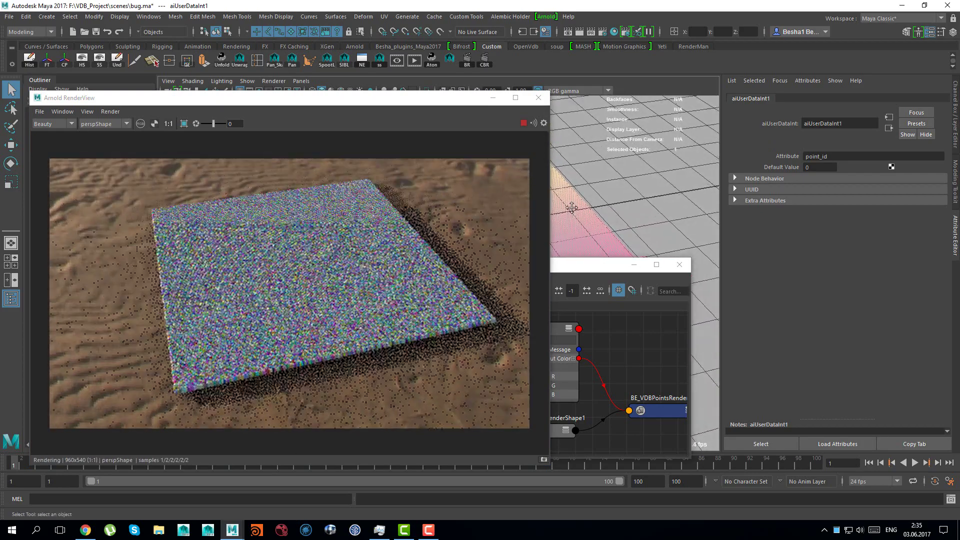
pyautogui.click(539, 97)
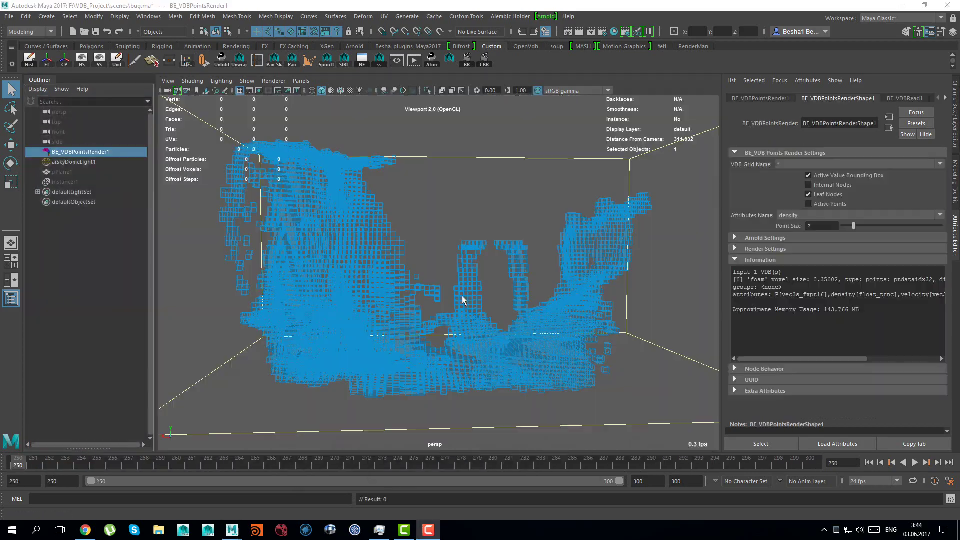
# Check the attribute information of the foam VDB points on BE_VDBPointsRenderShape1 and preview them in the Arnold RenderView
pyautogui.keyDown('alt'); pyautogui.moveTo(461, 295); pyautogui.dragTo(684, 321); pyautogui.keyUp('alt')
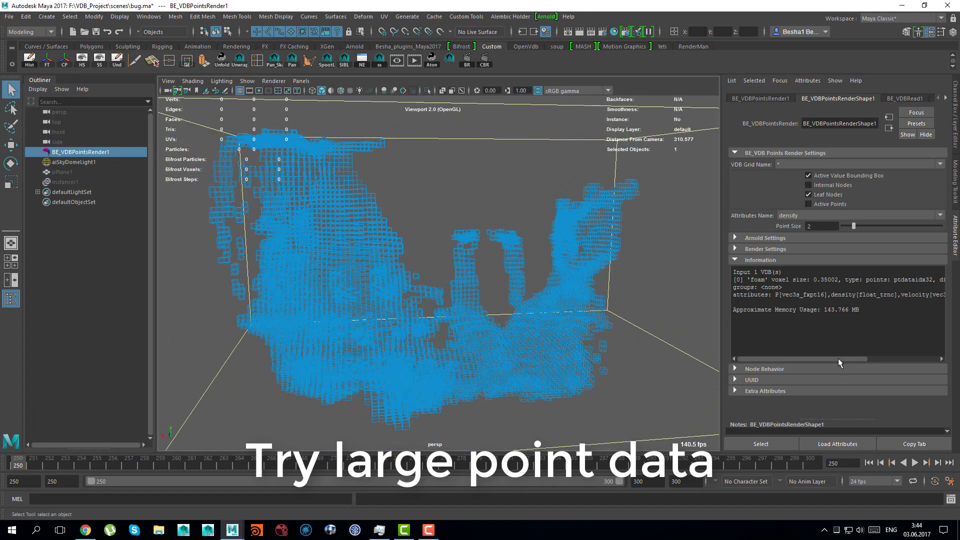
pyautogui.moveTo(850, 358); pyautogui.dragTo(829, 358)
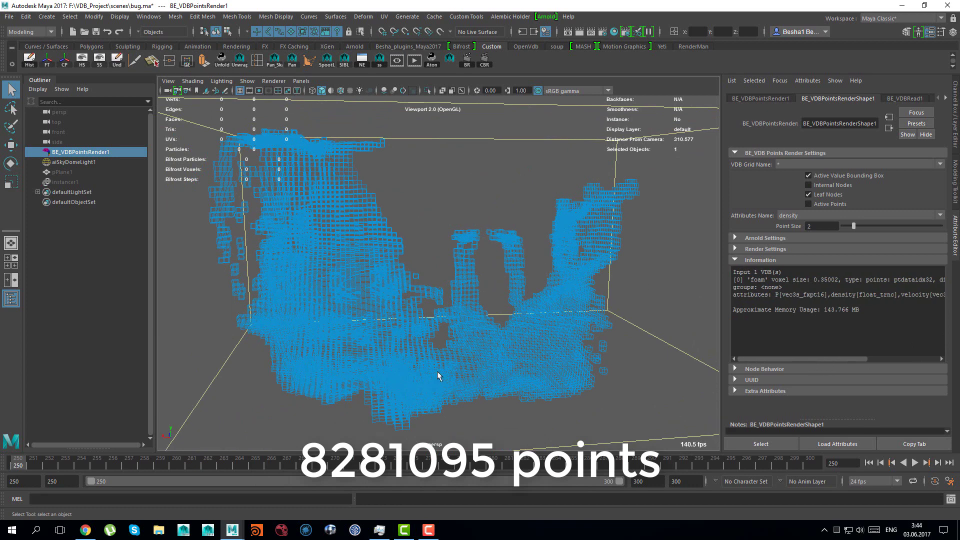
pyautogui.click(415, 63)
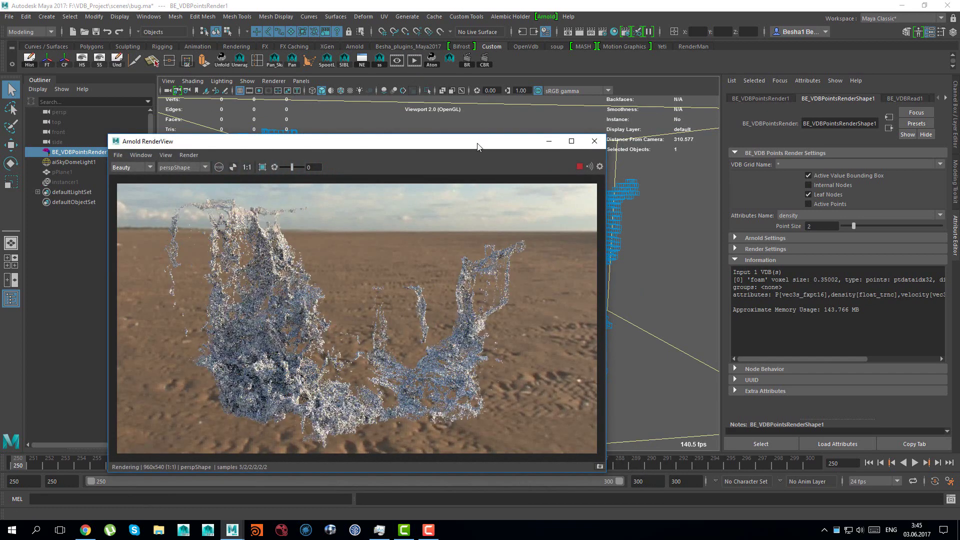
pyautogui.moveTo(477, 142); pyautogui.dragTo(438, 115)
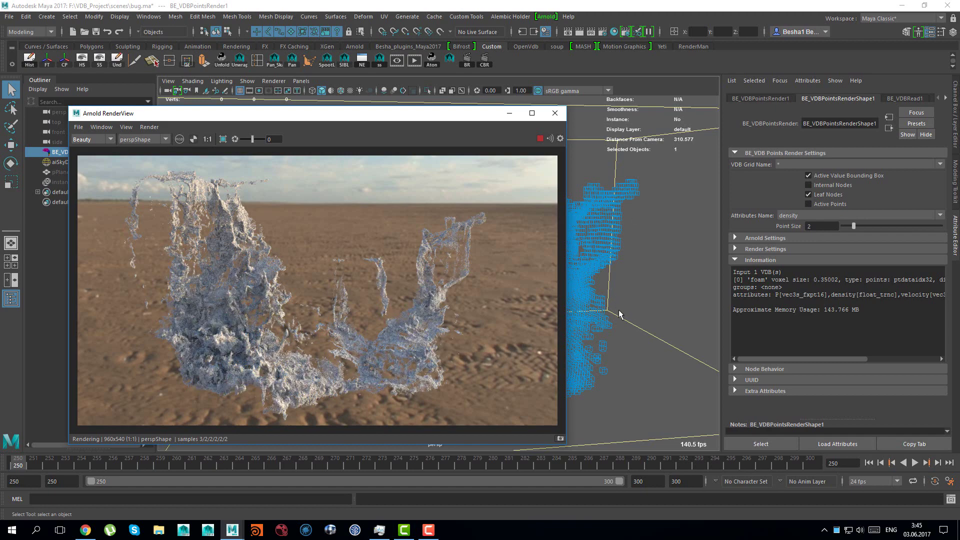
pyautogui.keyDown('alt'); pyautogui.moveTo(636, 324); pyautogui.dragTo(635, 302); pyautogui.keyUp('alt')
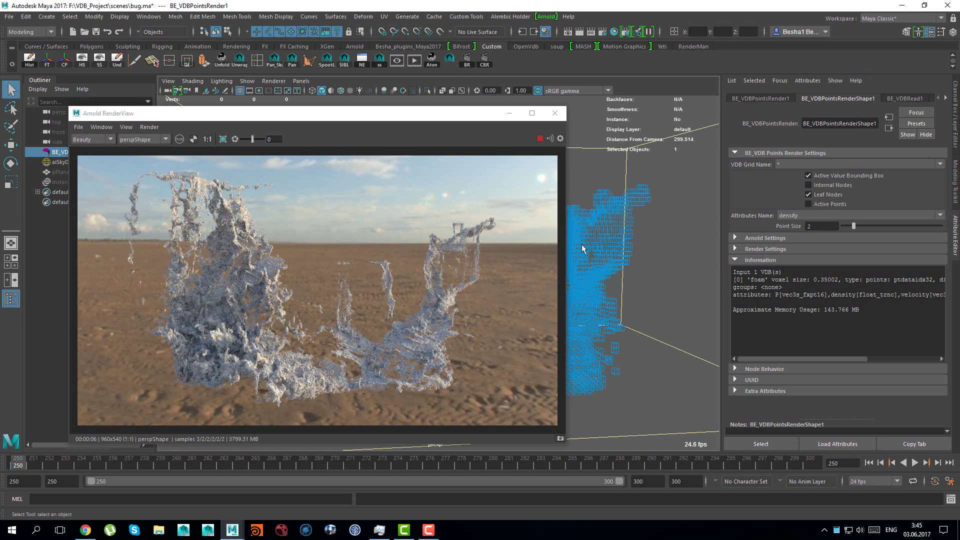
pyautogui.click(555, 114)
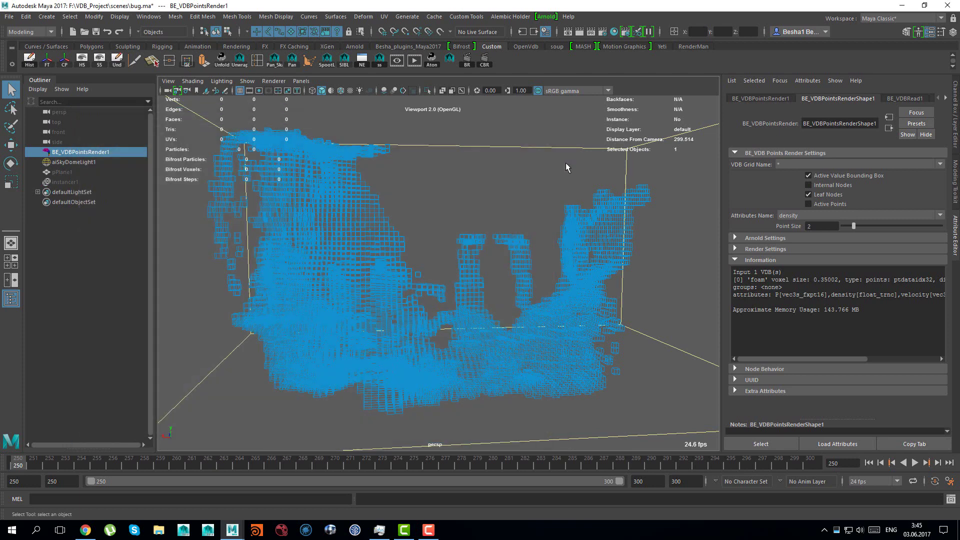
# Display BE_VDBPointsRenderShape1 as active points instead of leaf nodes, with Point Size set to 1
pyautogui.click(837, 195)
pyautogui.click(827, 204)
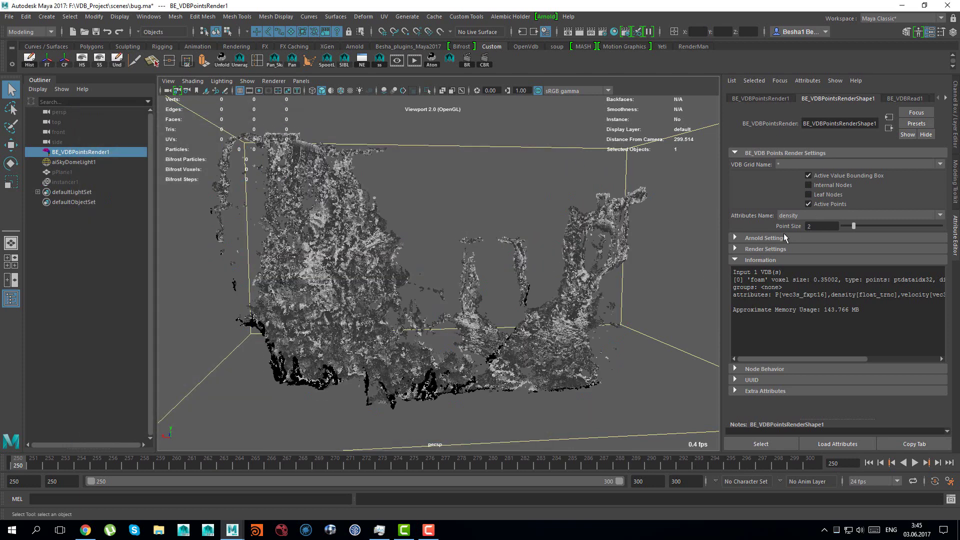
pyautogui.click(839, 227)
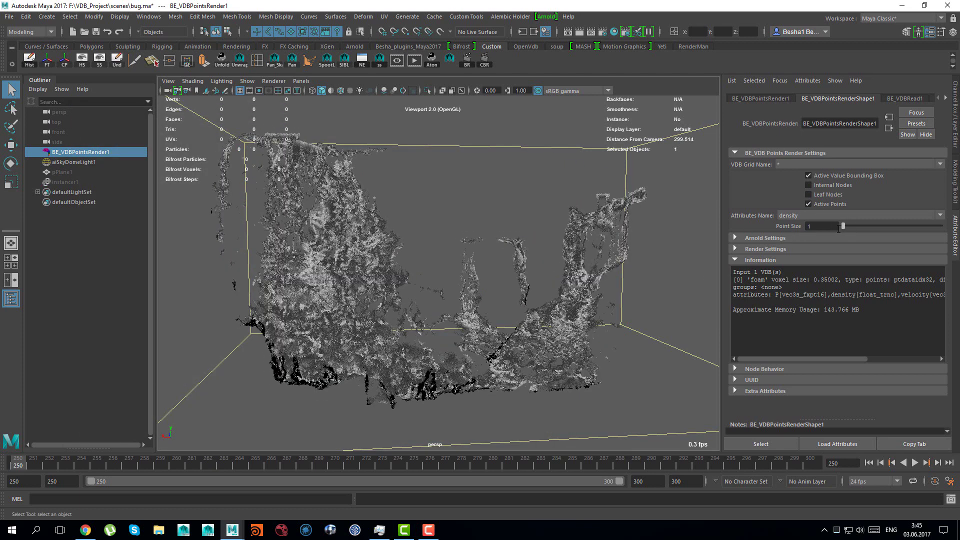
# Restore the leaf nodes display of BE_VDBPointsRenderShape1 and turn off its active points
pyautogui.click(823, 195)
pyautogui.click(817, 204)
pyautogui.keyDown('alt'); pyautogui.moveTo(544, 305); pyautogui.dragTo(457, 261, button='right'); pyautogui.keyUp('alt')
# Unhide pPlane1 and check its vertex count against the size of the VDB points object
pyautogui.click(62, 172)
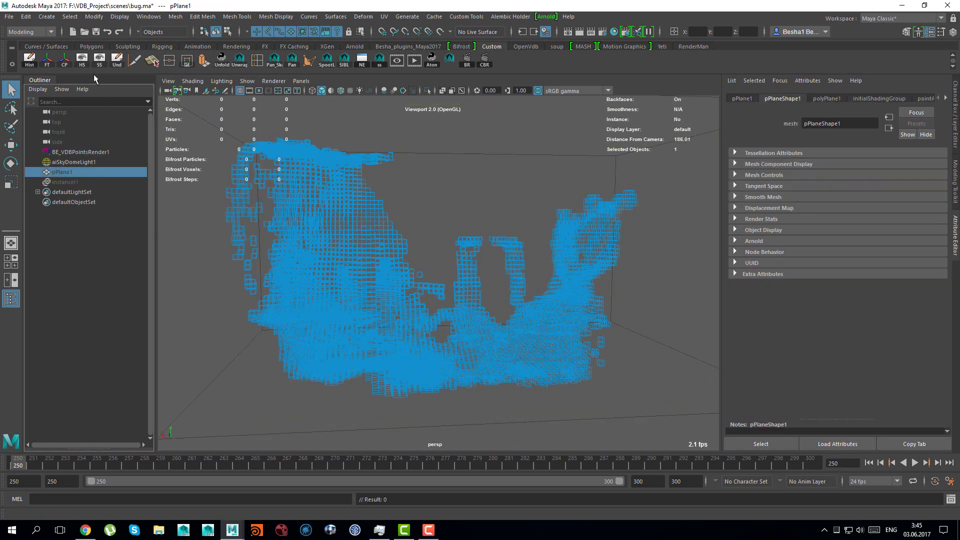
pyautogui.hotkey('shift', 'h')
pyautogui.scroll(-5, 557, 308)
pyautogui.keyDown('alt'); pyautogui.moveTo(558, 308); pyautogui.dragTo(448, 319, button='right'); pyautogui.keyUp('alt')
pyautogui.keyDown('alt'); pyautogui.moveTo(450, 363); pyautogui.dragTo(519, 325, button='middle'); pyautogui.keyUp('alt')
pyautogui.keyDown('alt'); pyautogui.moveTo(518, 324); pyautogui.dragTo(447, 317, button='right'); pyautogui.keyUp('alt')
pyautogui.moveTo(433, 311)
pyautogui.keyDown('alt'); pyautogui.mouseDown()
pyautogui.moveTo(441, 325)
pyautogui.moveTo(508, 345)
pyautogui.moveTo(448, 328)
pyautogui.mouseUp(); pyautogui.keyUp('alt')
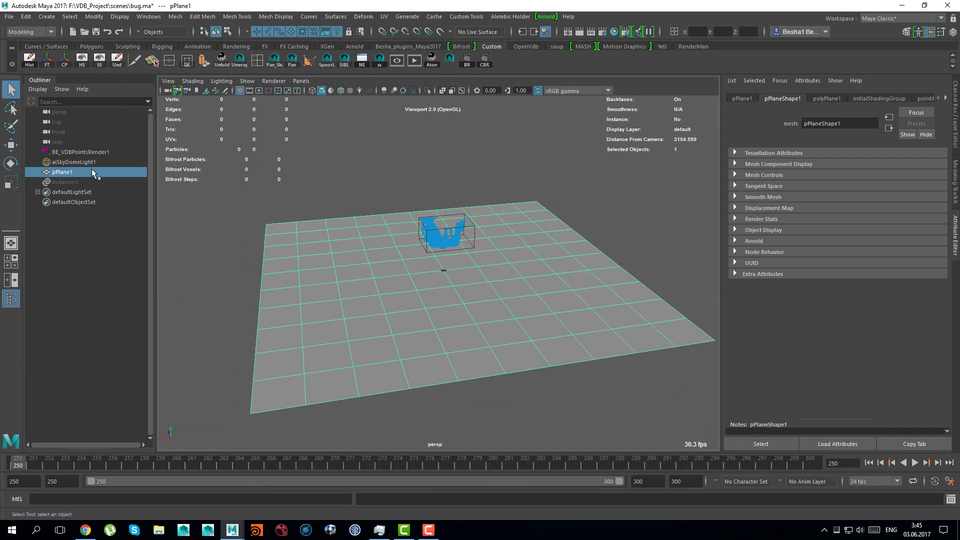
pyautogui.click(75, 163)
pyautogui.click(65, 172)
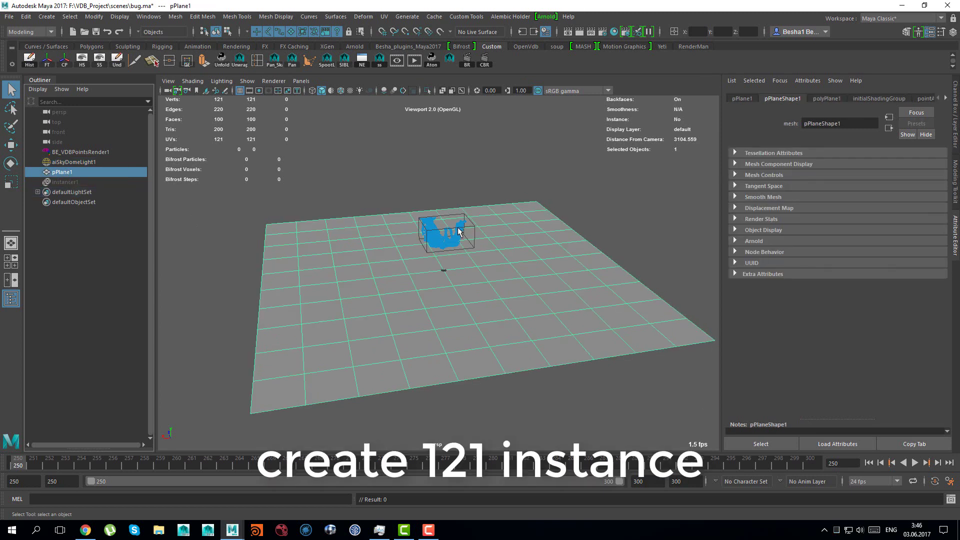
# Unhide instancer1 and hide pPlane1, leaving the instancer's bounding box in the scene
pyautogui.click(65, 182)
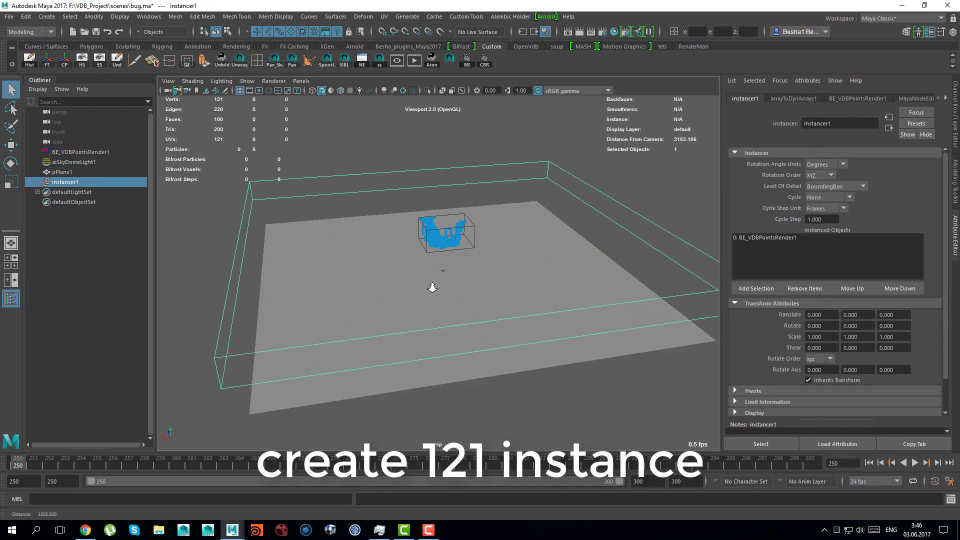
pyautogui.click(495, 285)
pyautogui.hotkey('ctrl', 'h')
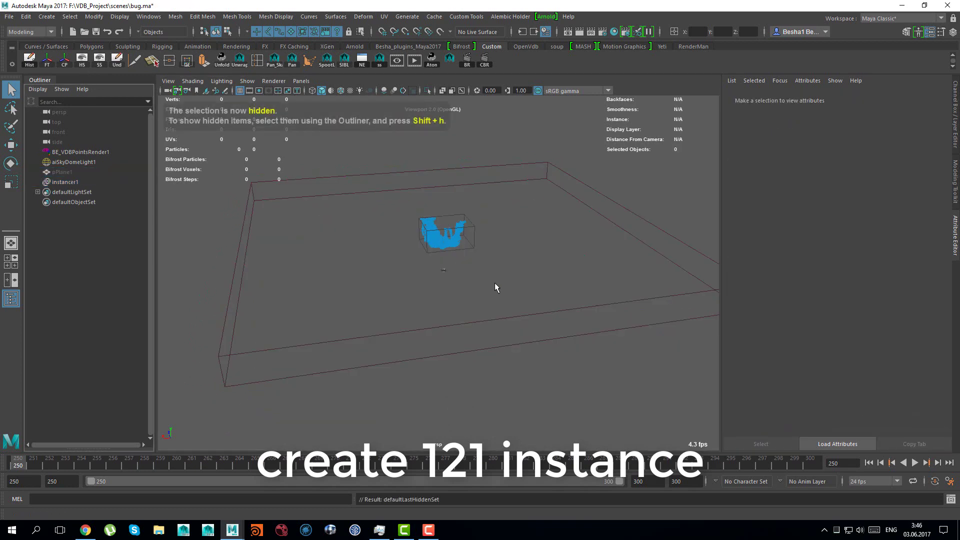
pyautogui.keyDown('alt'); pyautogui.moveTo(495, 285); pyautogui.dragTo(451, 259); pyautogui.keyUp('alt')
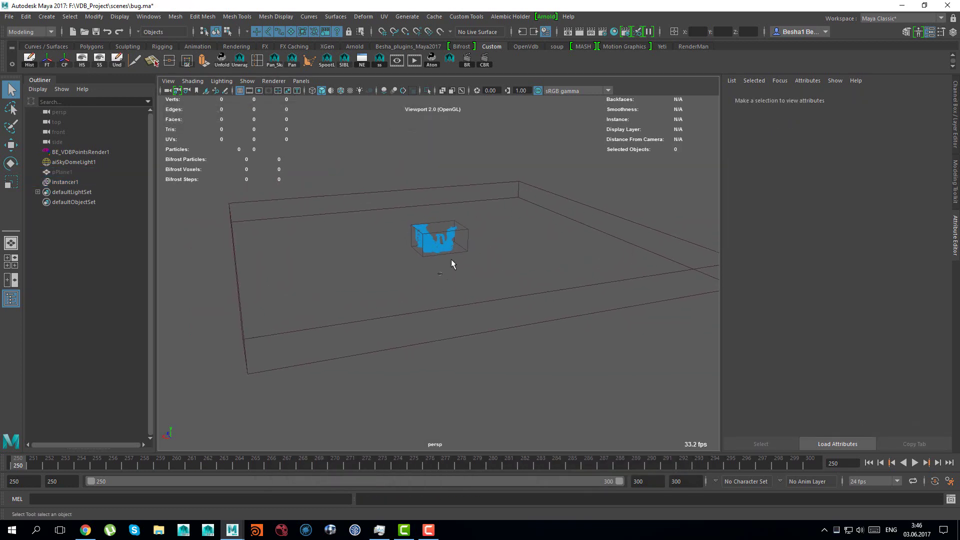
# Examine the instancing network in the Node Editor, including pointAttributeToArray1, arrayToDynArrays1 and instancer1's instanced object
pyautogui.click(362, 61)
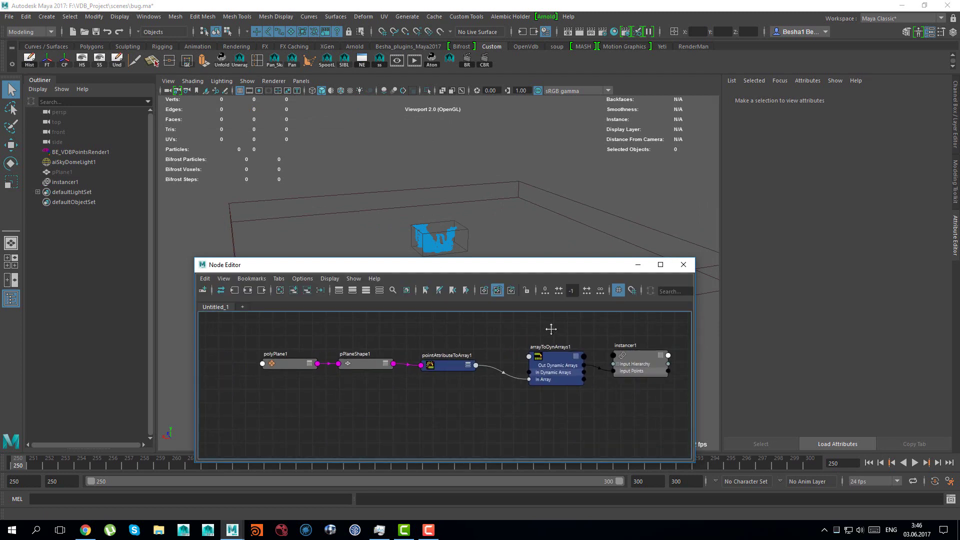
pyautogui.click(312, 372)
pyautogui.click(391, 370)
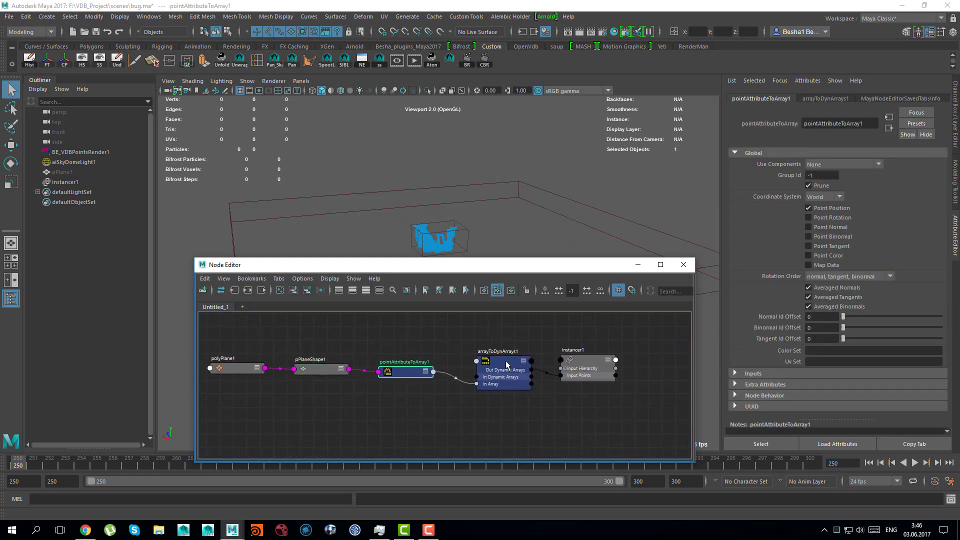
pyautogui.click(493, 364)
pyautogui.click(591, 367)
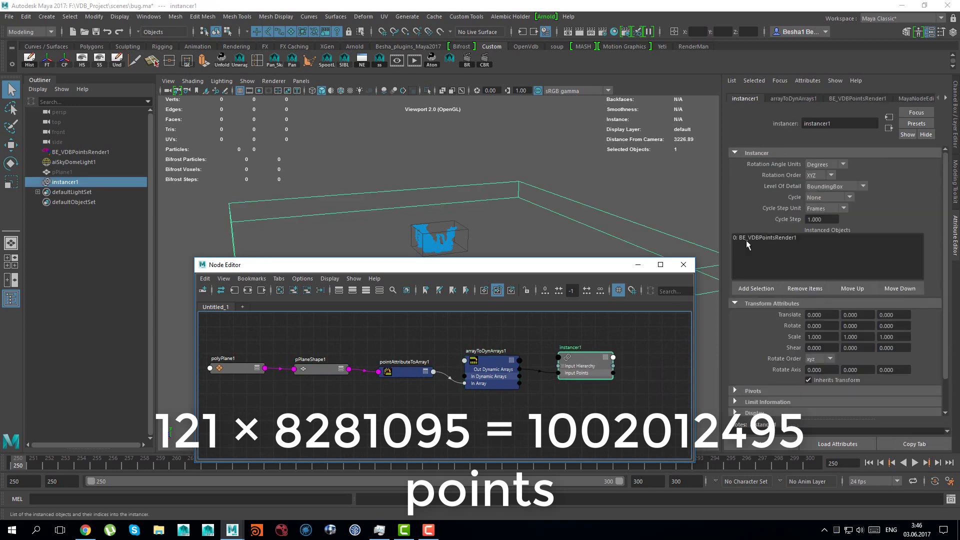
pyautogui.click(683, 264)
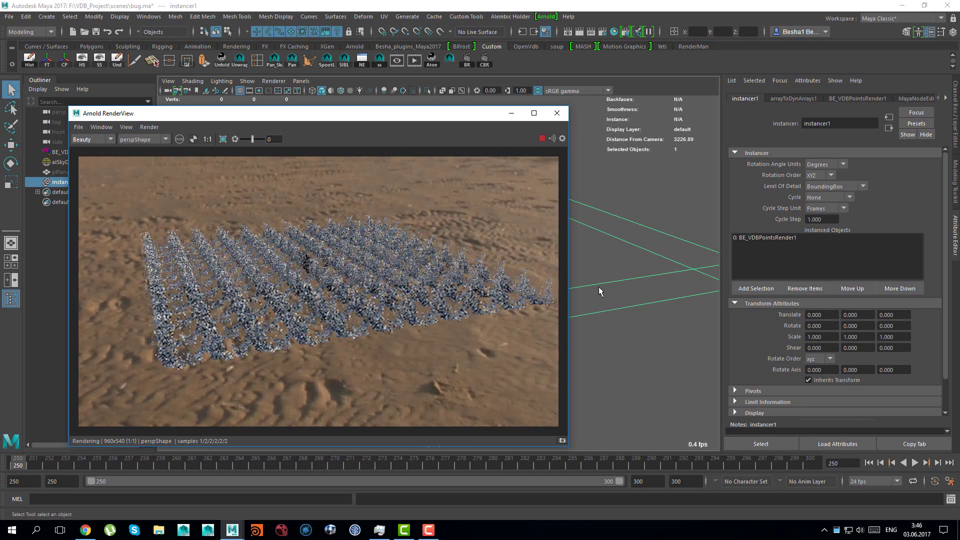
# Preview the instanced VDB points in the Arnold RenderView, from the whole field down to a low close-up
pyautogui.moveTo(438, 118); pyautogui.dragTo(400, 98)
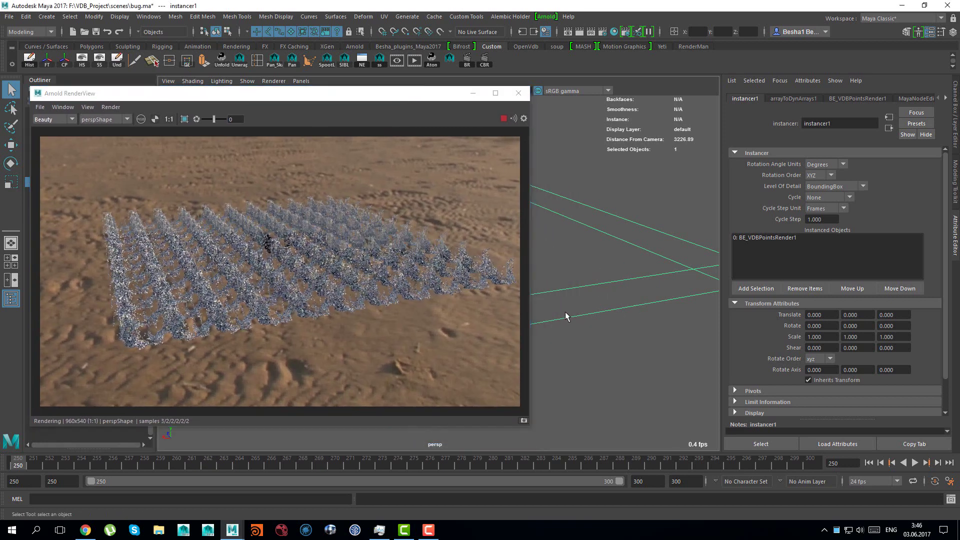
pyautogui.keyDown('alt'); pyautogui.moveTo(565, 311); pyautogui.dragTo(615, 259, button='right'); pyautogui.keyUp('alt')
pyautogui.keyDown('alt'); pyautogui.moveTo(615, 259); pyautogui.dragTo(607, 317); pyautogui.keyUp('alt')
pyautogui.keyDown('alt'); pyautogui.moveTo(613, 310); pyautogui.dragTo(658, 293, button='right'); pyautogui.keyUp('alt')
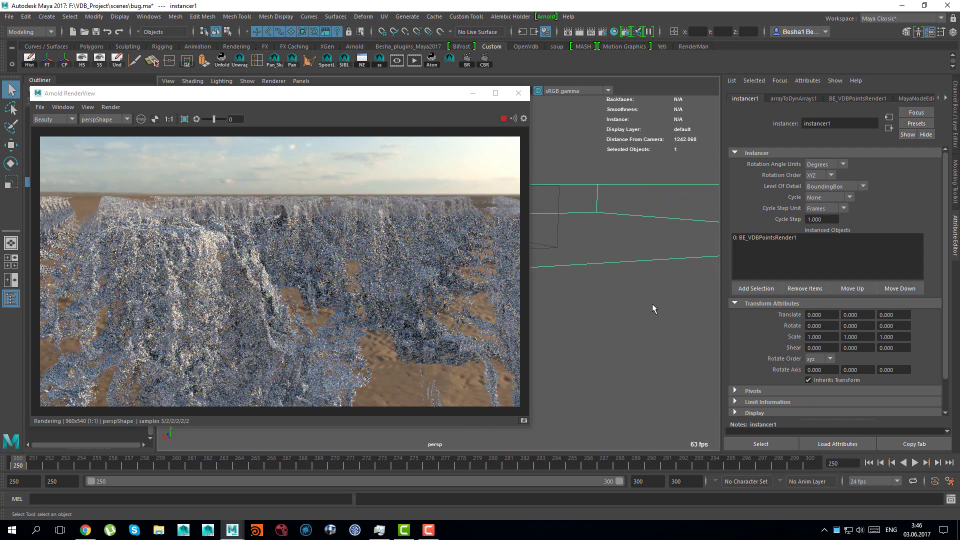
pyautogui.keyDown('alt'); pyautogui.moveTo(660, 312); pyautogui.dragTo(626, 311); pyautogui.keyUp('alt')
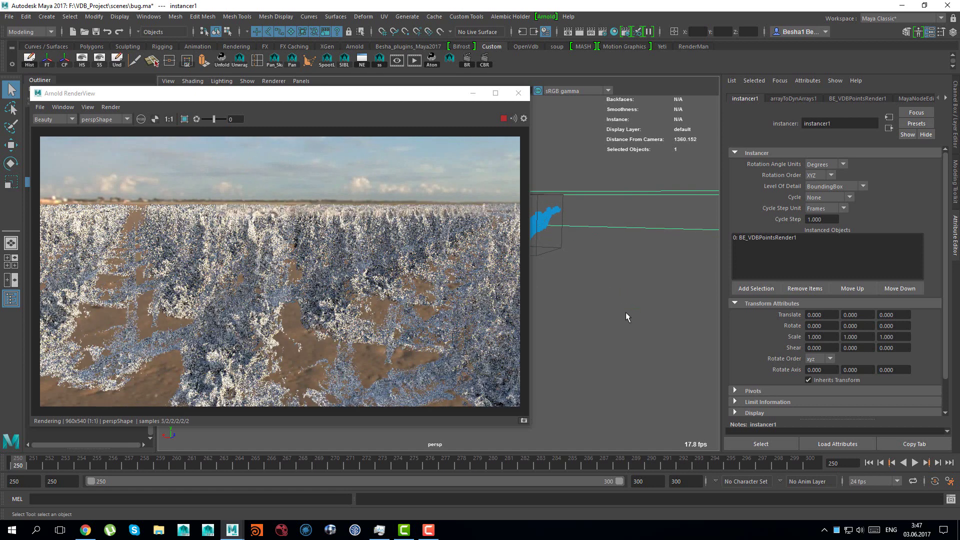
# Check Maya's memory use in Task Manager, and preview the instanced points in the render from farther away
pyautogui.click(379, 529)
pyautogui.click(774, 217)
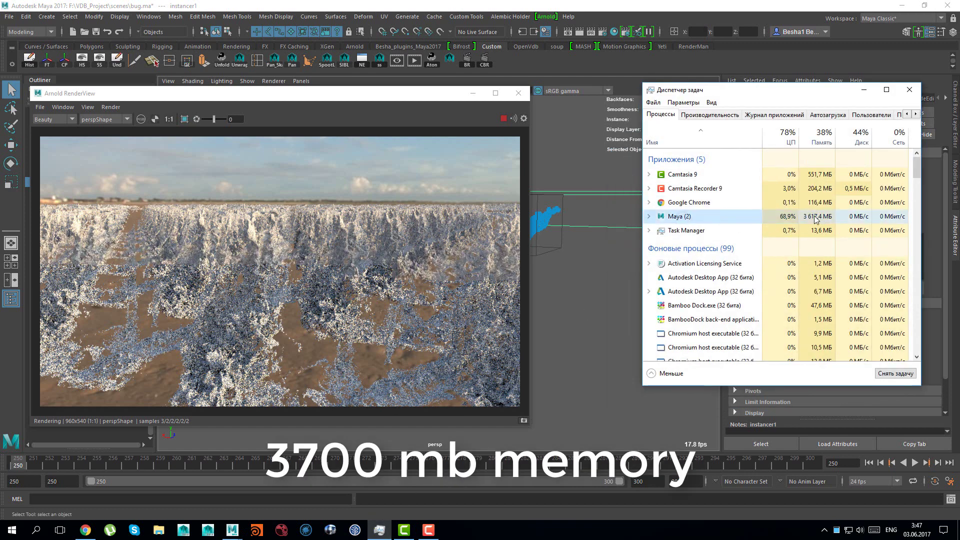
pyautogui.click(864, 91)
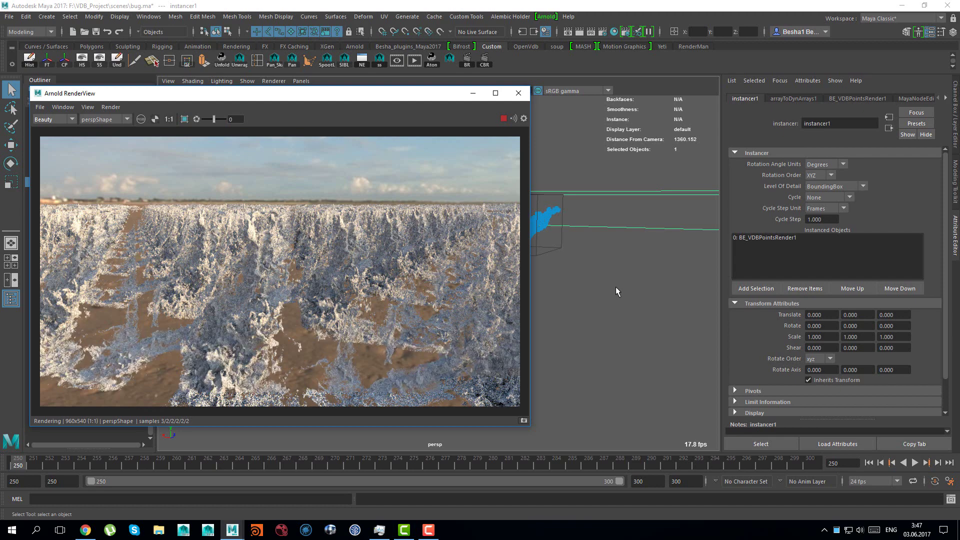
pyautogui.keyDown('alt'); pyautogui.moveTo(655, 292); pyautogui.dragTo(587, 281, button='right'); pyautogui.keyUp('alt')
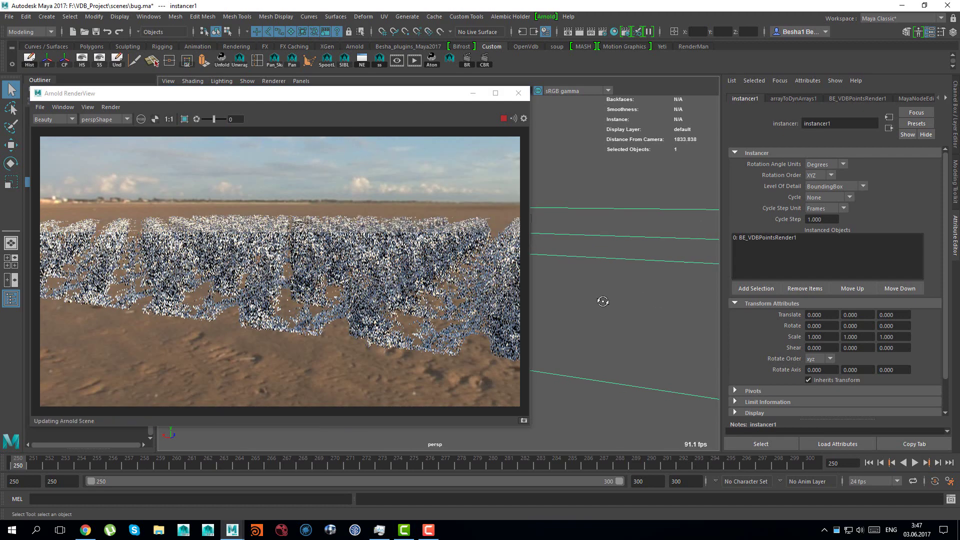
pyautogui.keyDown('alt'); pyautogui.moveTo(602, 298); pyautogui.dragTo(638, 295); pyautogui.keyUp('alt')
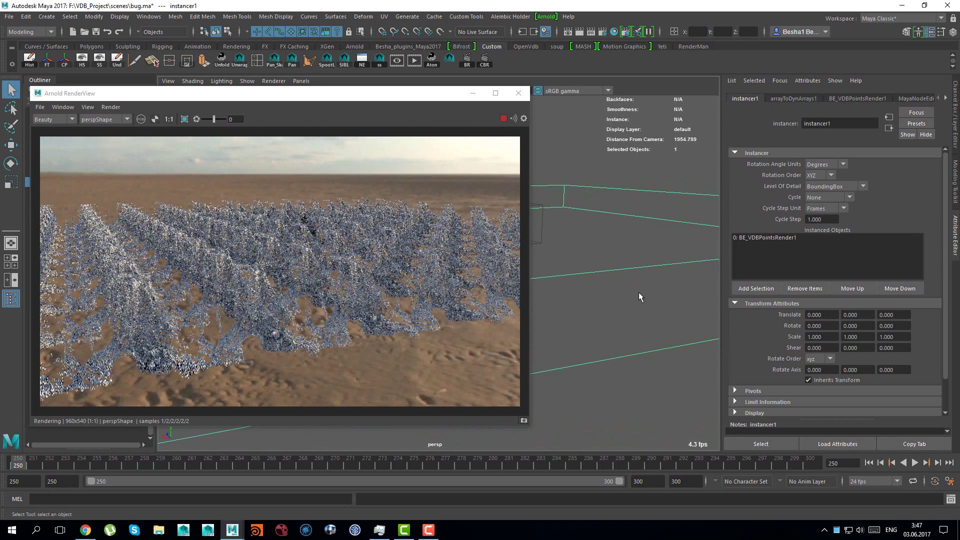